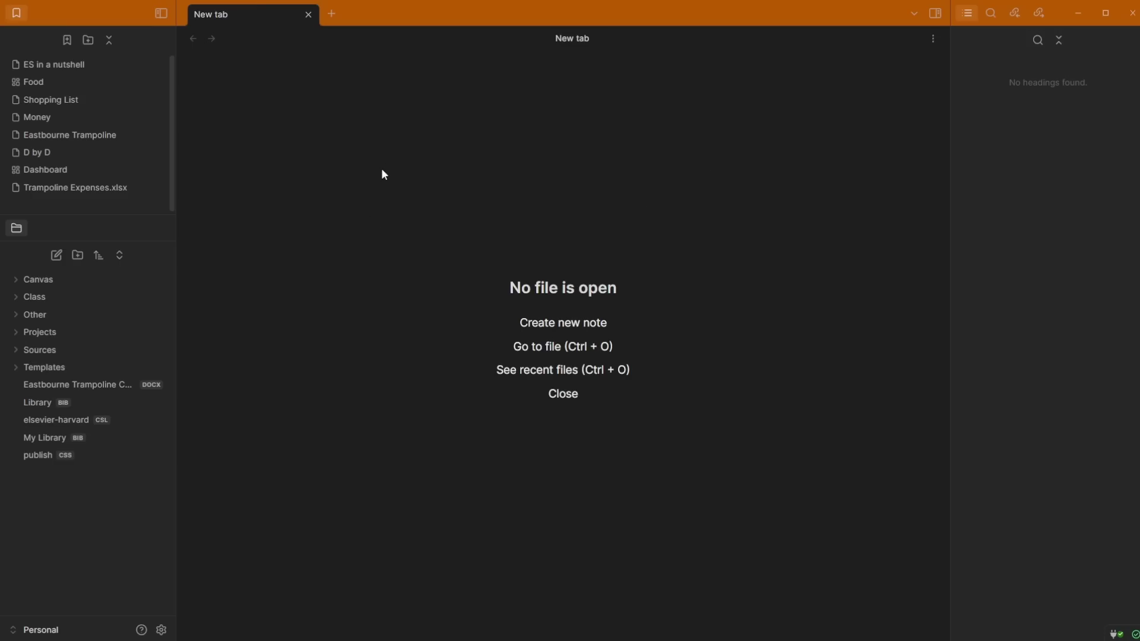
Show the release notes via the 'release' command search, scroll them, and follow the changelog link.
key(ctrl+p)
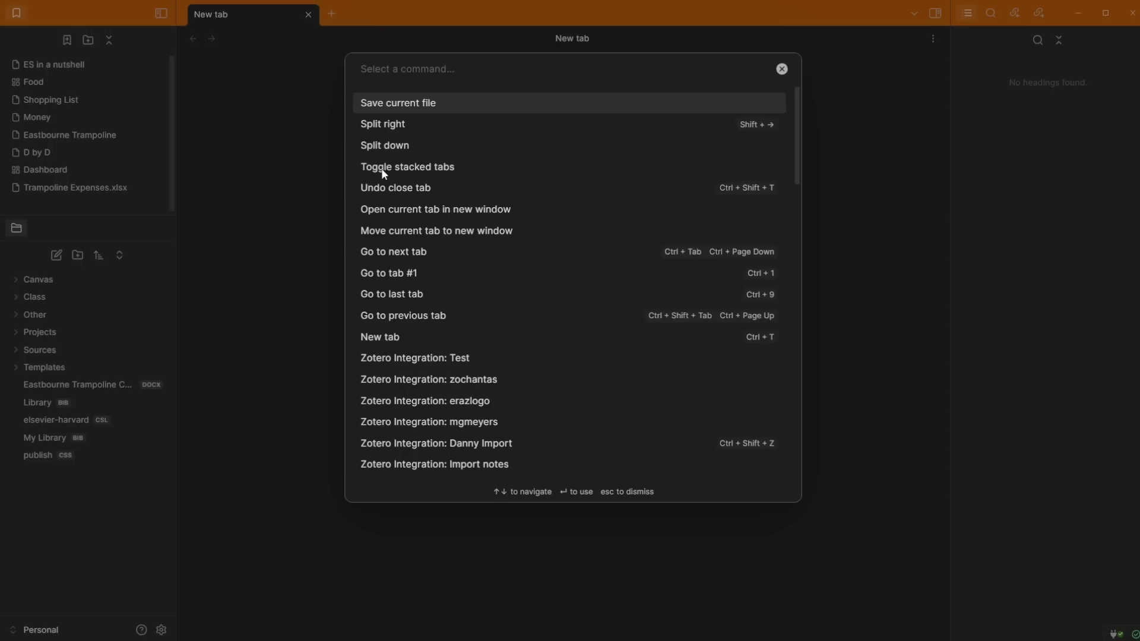
text(release)
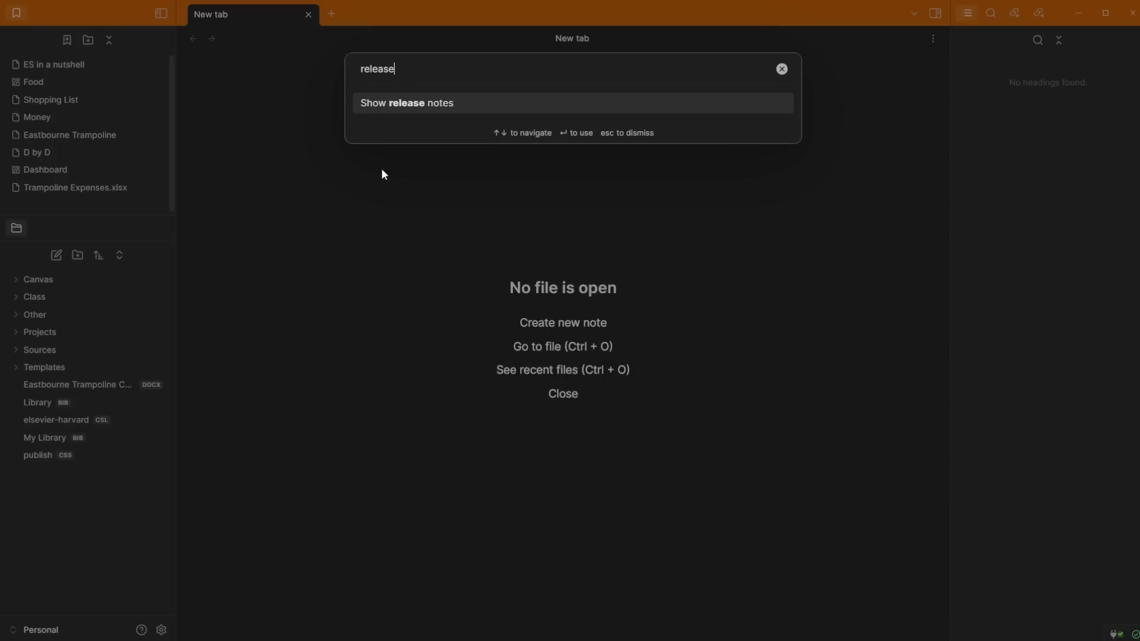
click(378, 105)
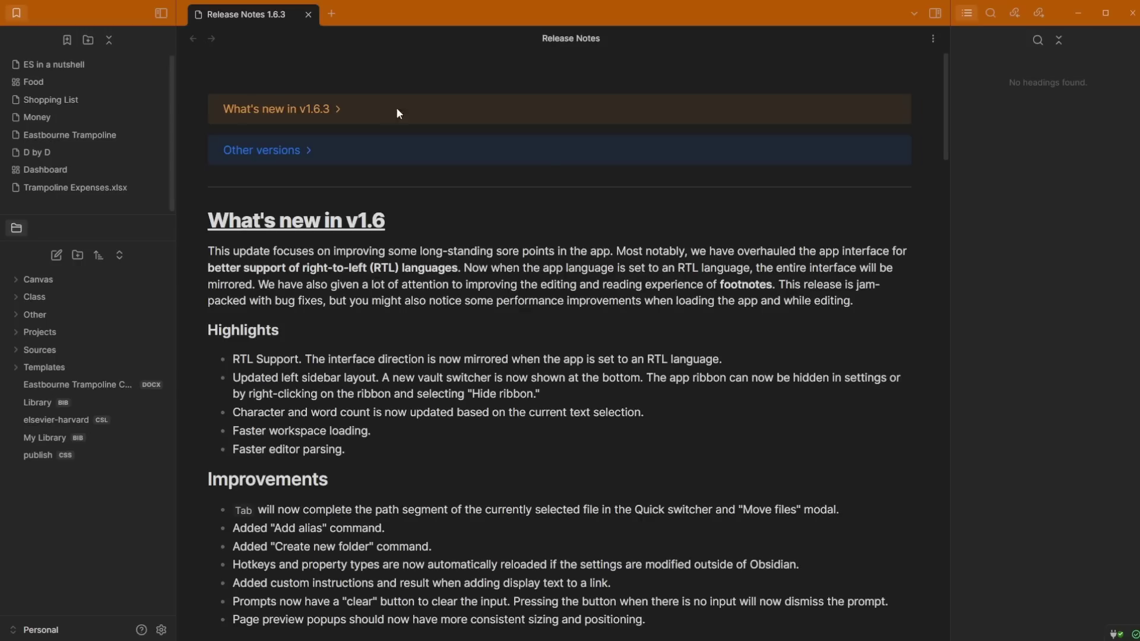
scroll(424, 271, down, 8)
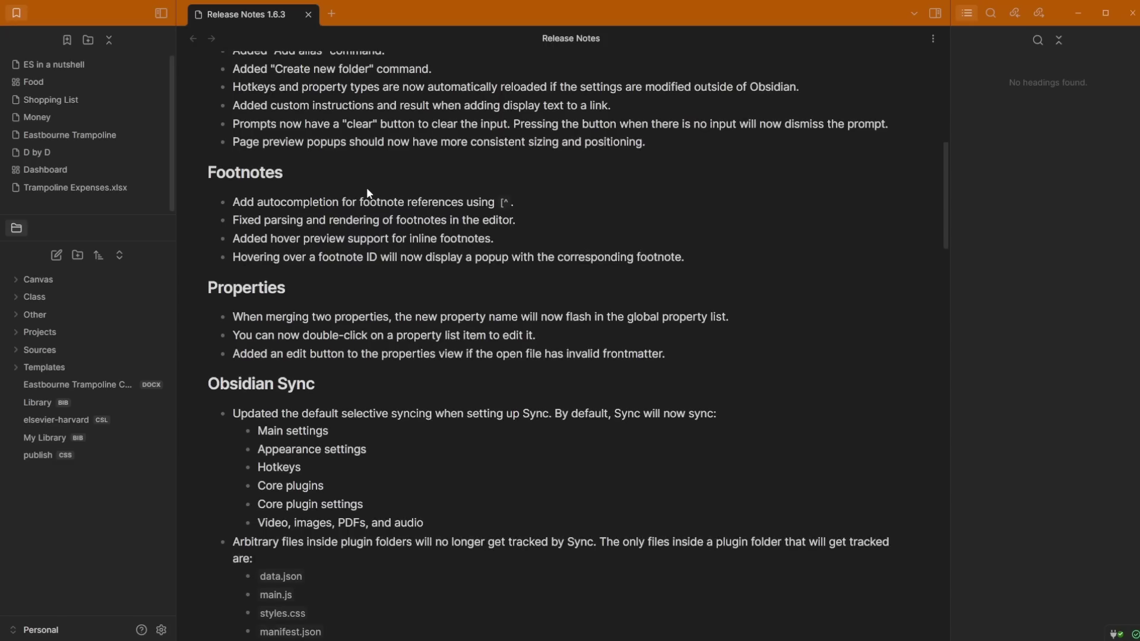
scroll(368, 190, down, 10)
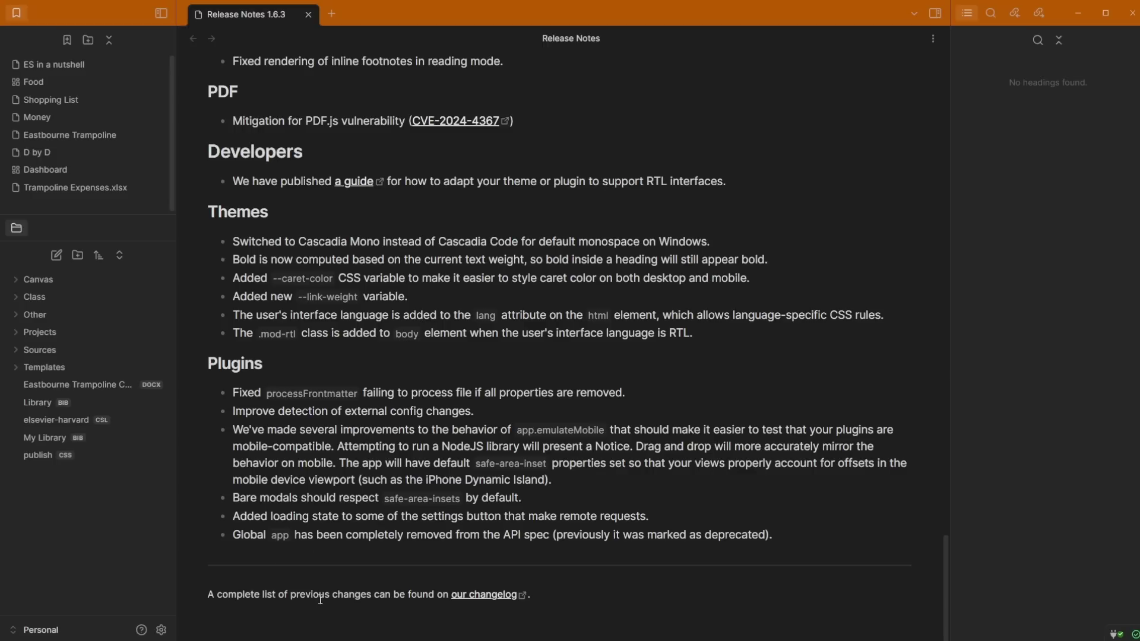
click(485, 595)
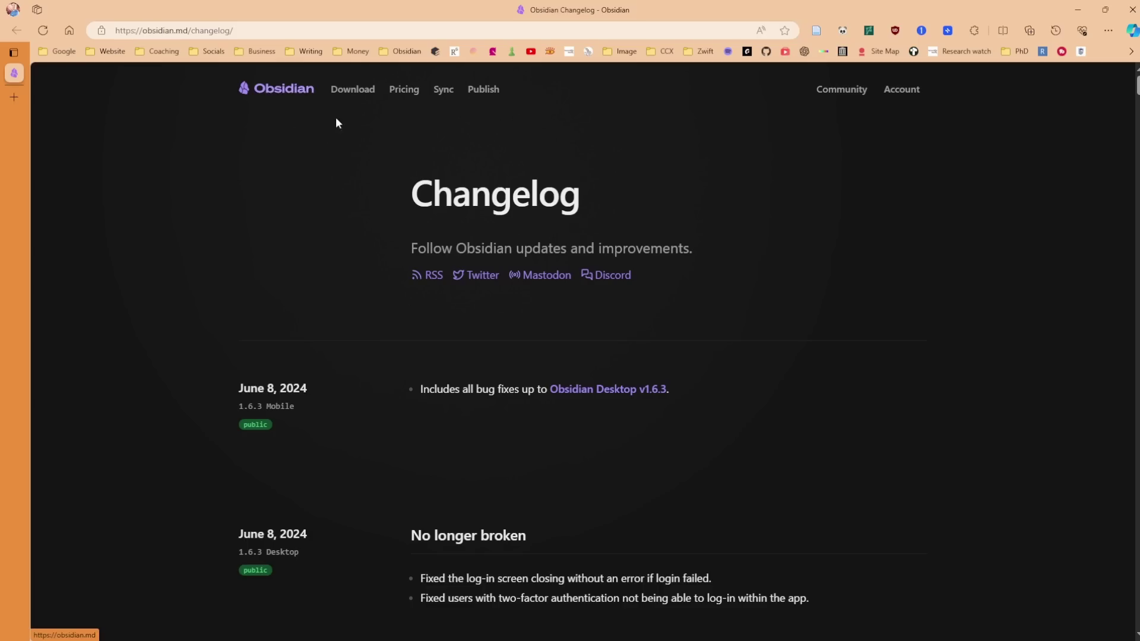
Scroll down through the dated 1.6.x entries on the Obsidian Changelog page in Edge.
scroll(702, 229, down, 5)
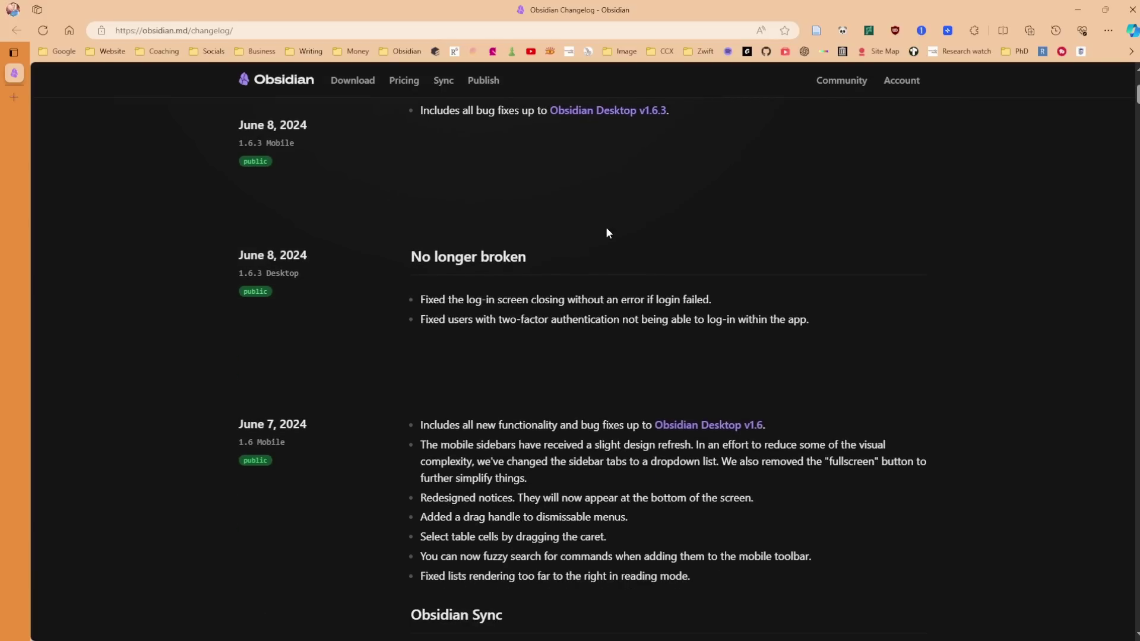
scroll(608, 232, down, 2)
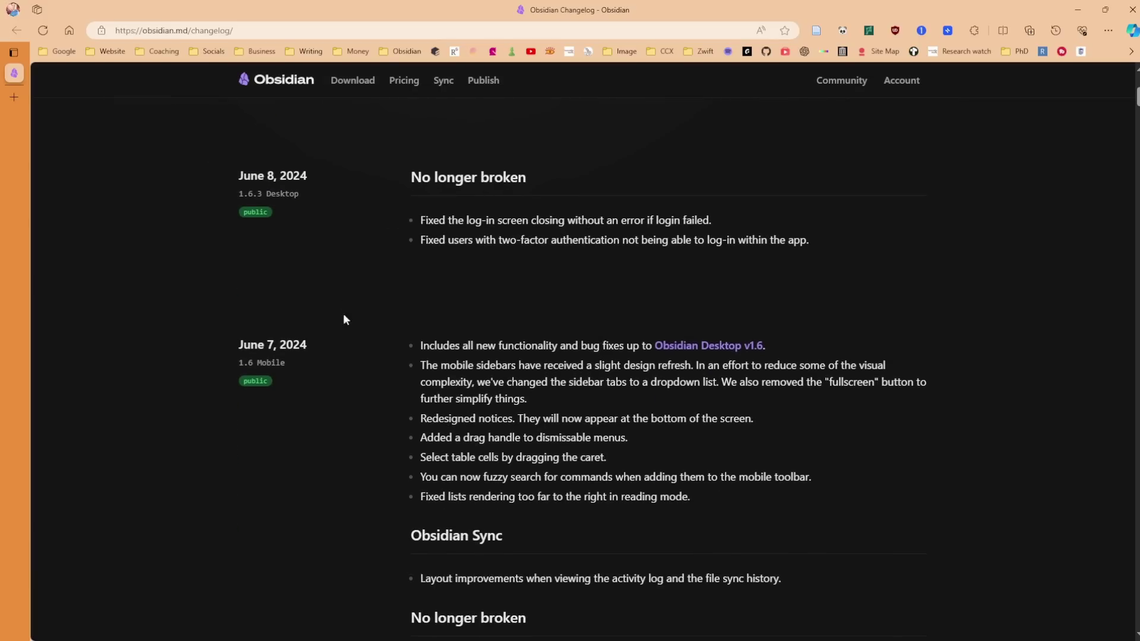
scroll(347, 330, down, 7)
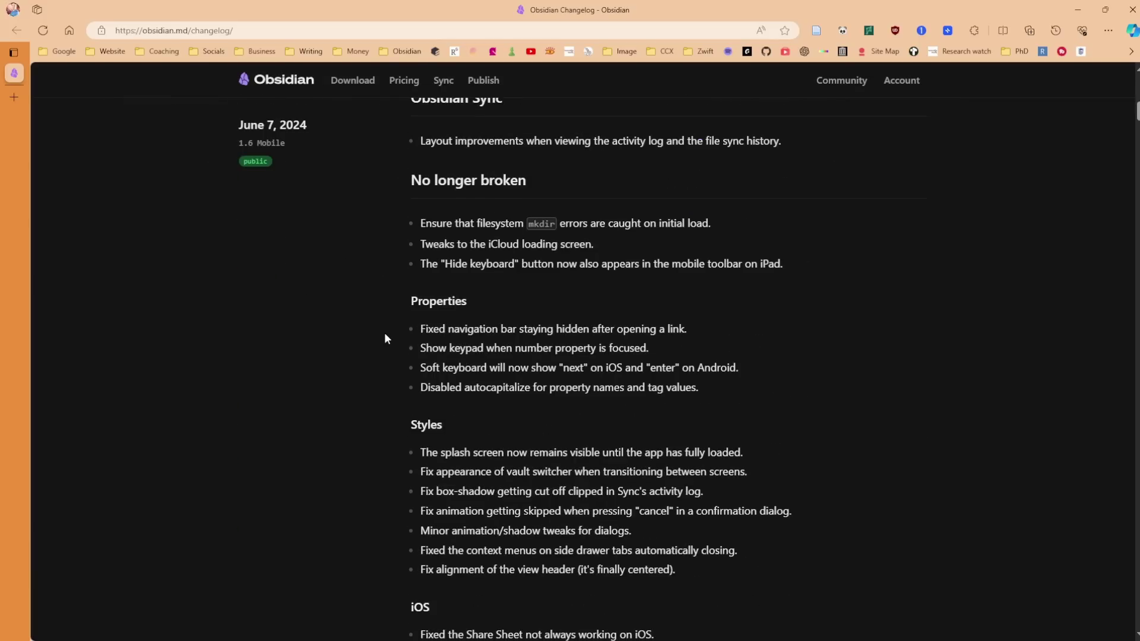
scroll(384, 333, down, 20)
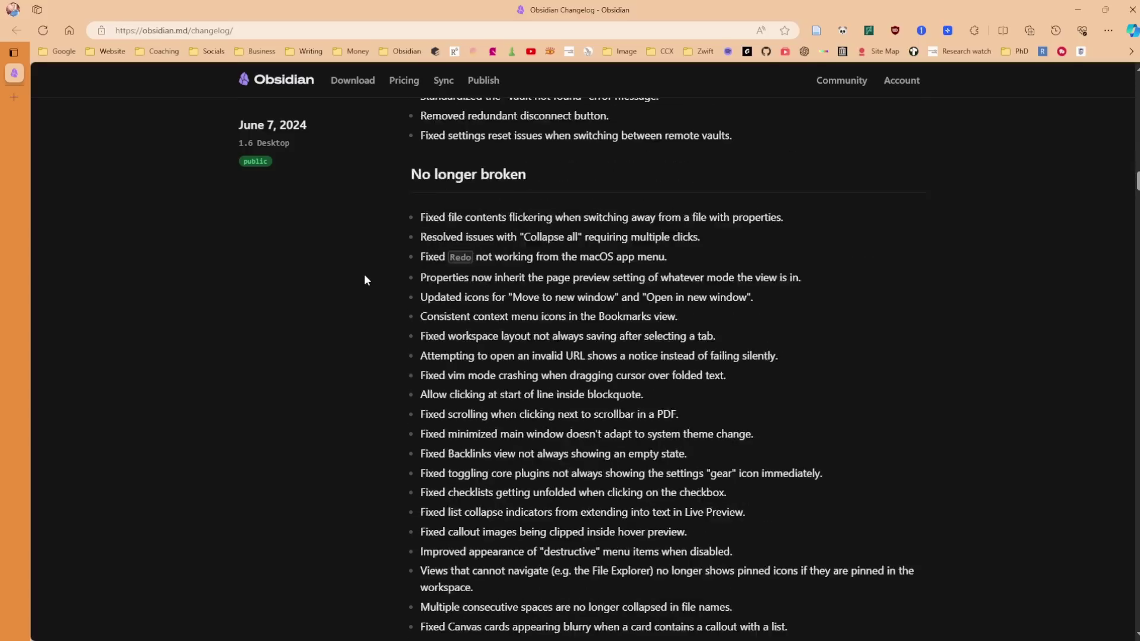
scroll(365, 279, down, 8)
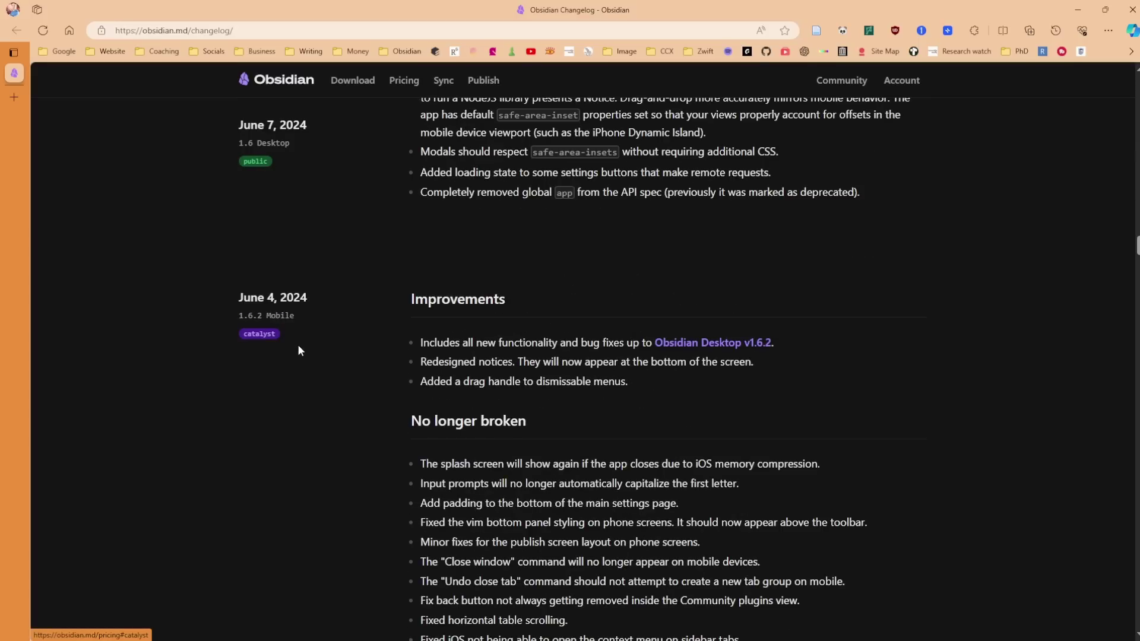
scroll(316, 347, down, 12)
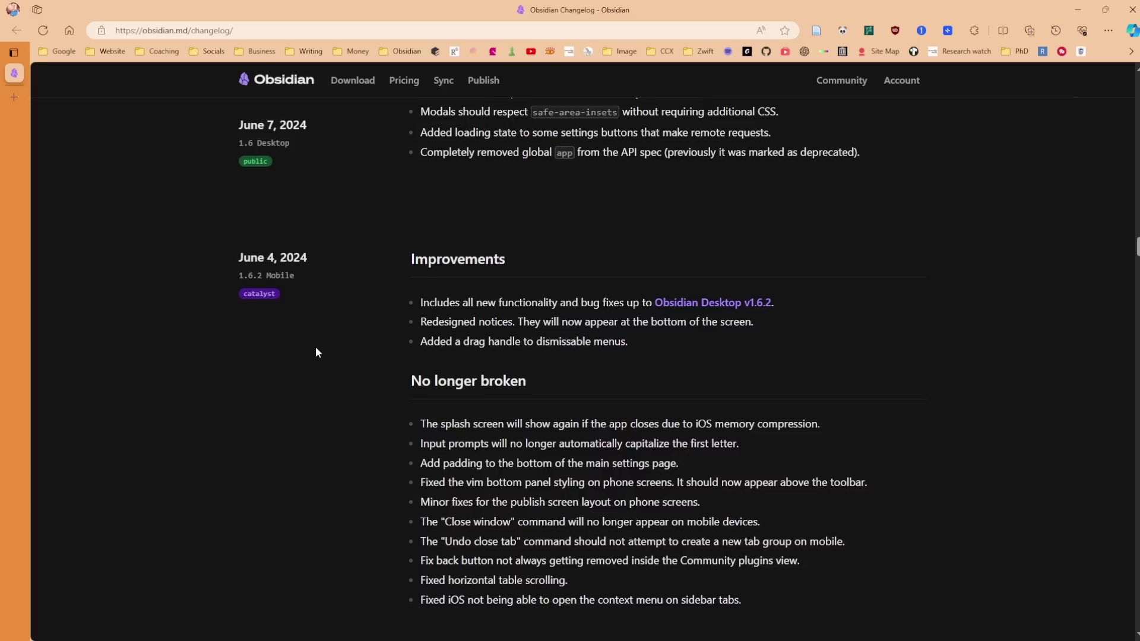
scroll(290, 196, up, 1)
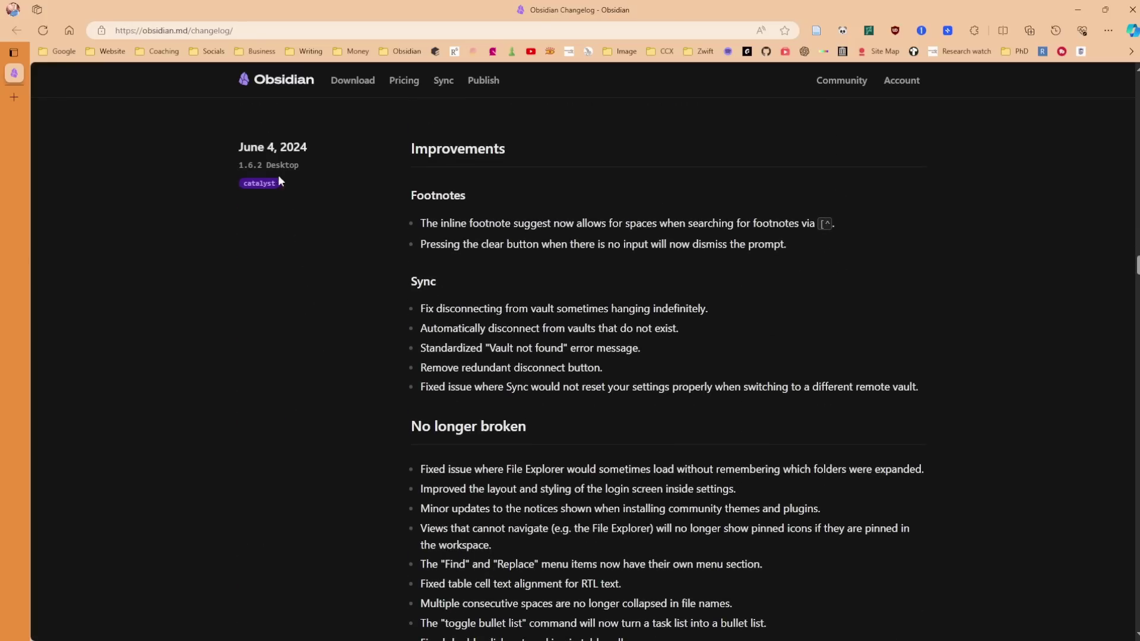
scroll(339, 324, down, 6)
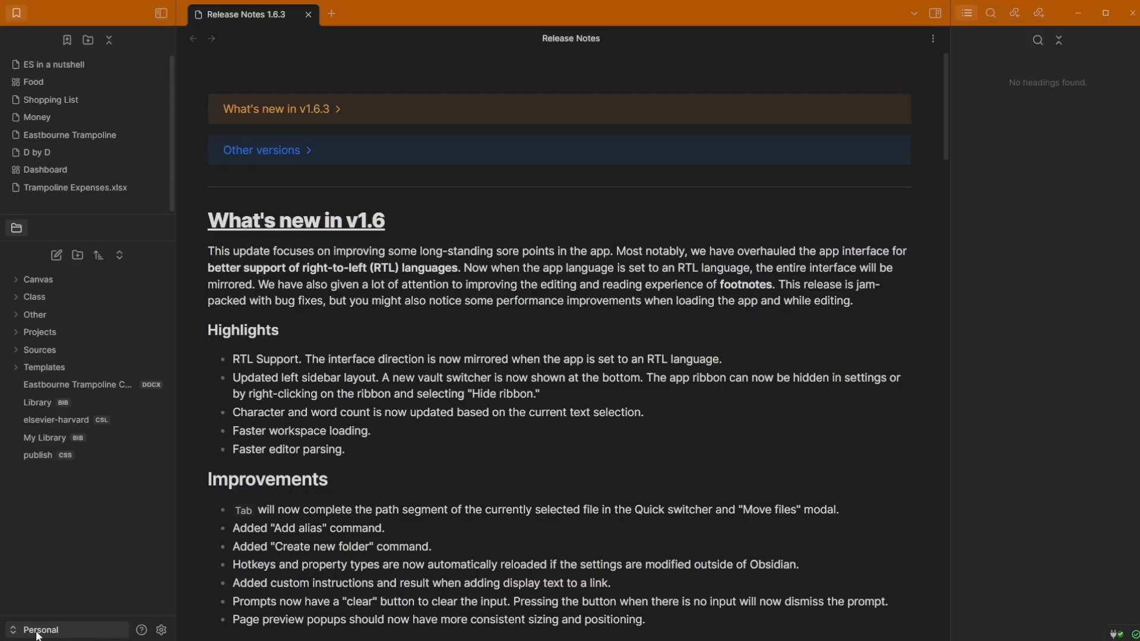
Hide the left file sidebar, then bring it back.
mouse_move(70, 636)
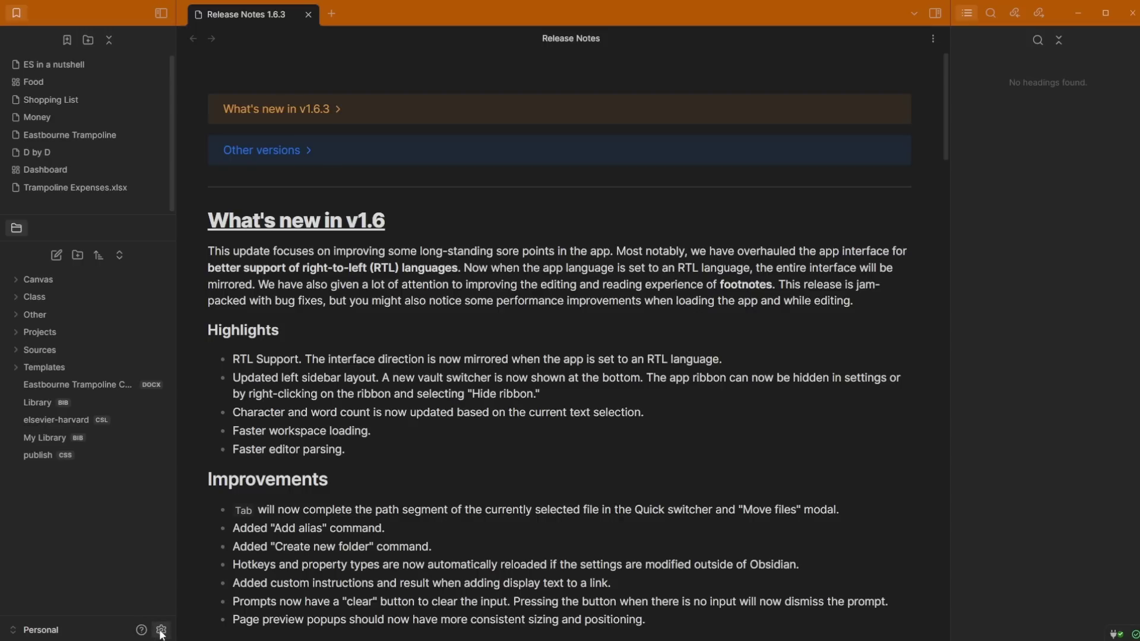
click(161, 13)
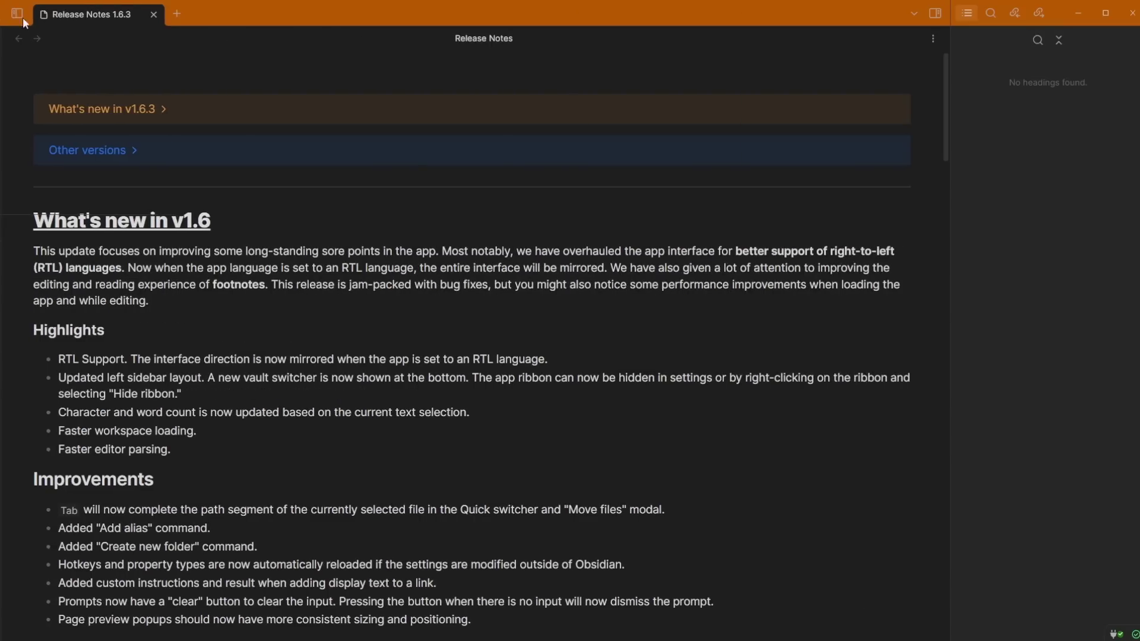
click(17, 15)
In Appearance settings, turn on Show ribbon and review its ribbon menu items.
key(ctrl+comma)
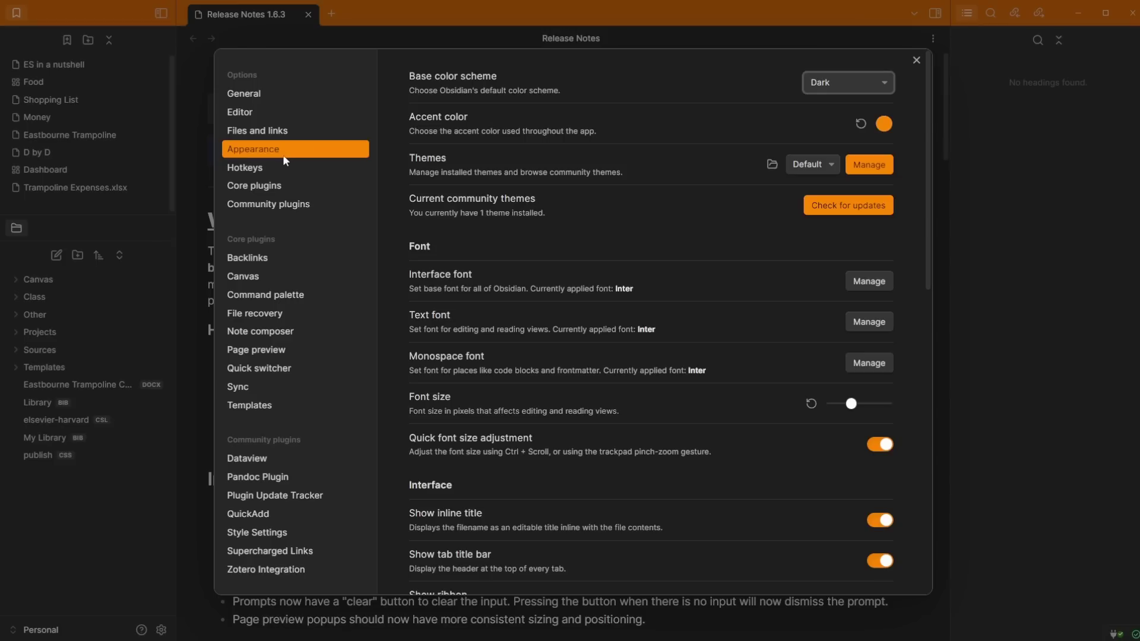
scroll(720, 297, down, 6)
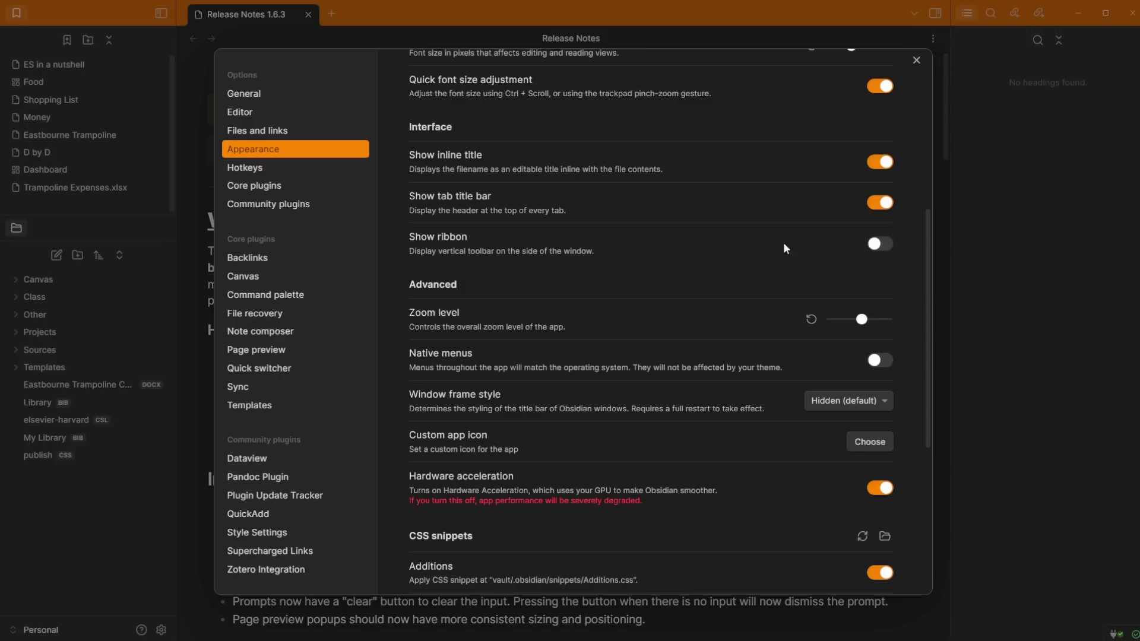
click(881, 244)
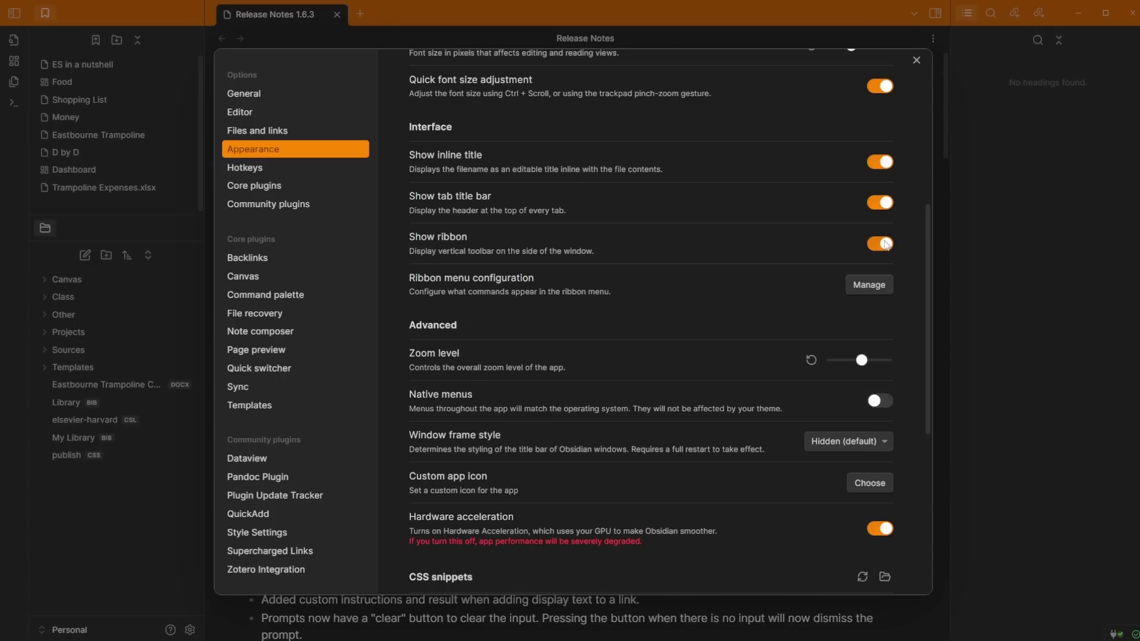
click(857, 286)
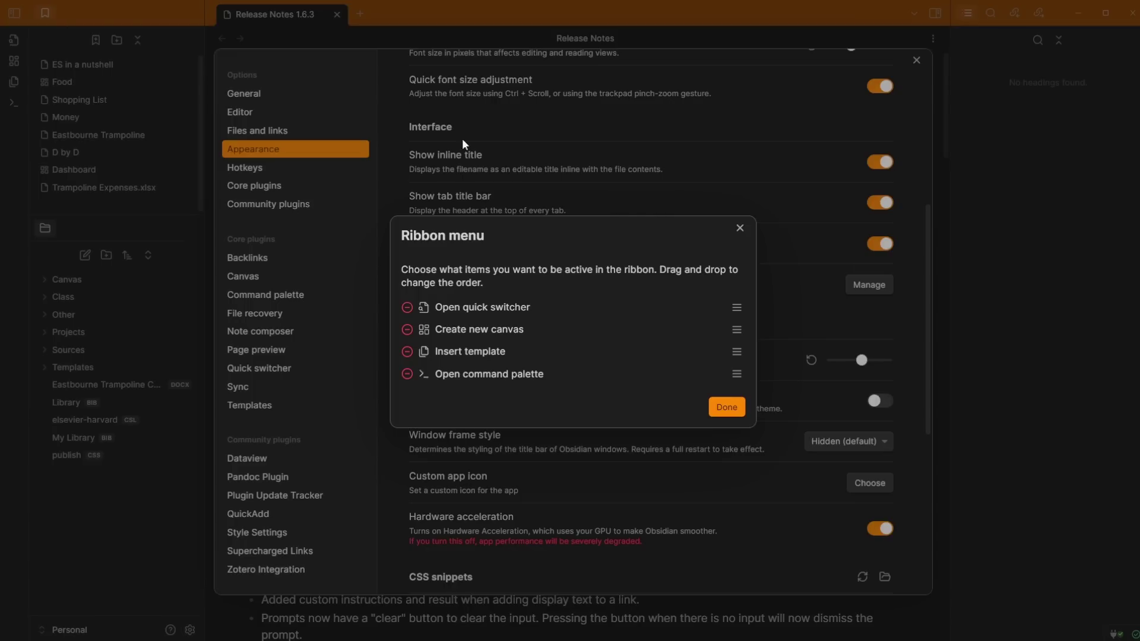
click(620, 173)
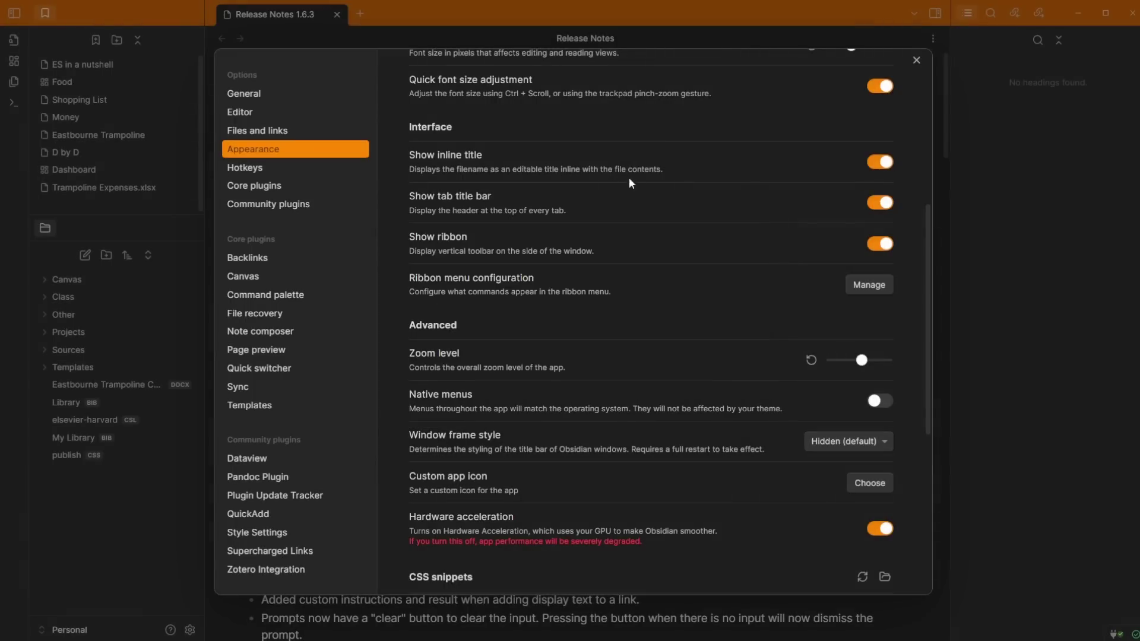
Turn the ribbon back off, then reopen Settings on the Core plugins page.
click(882, 244)
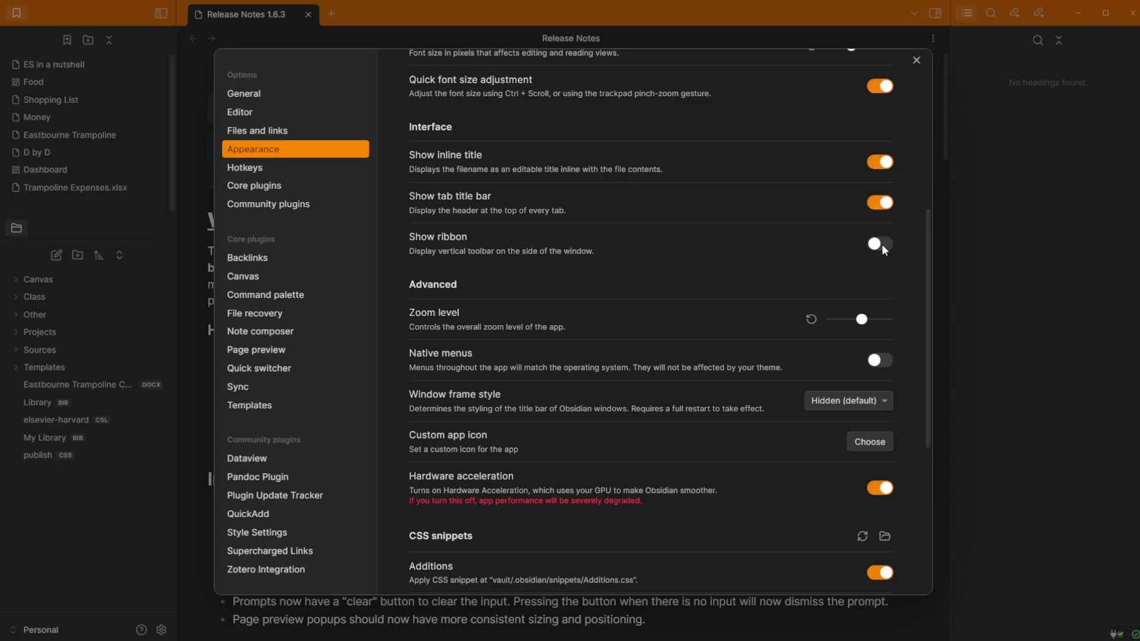
click(967, 242)
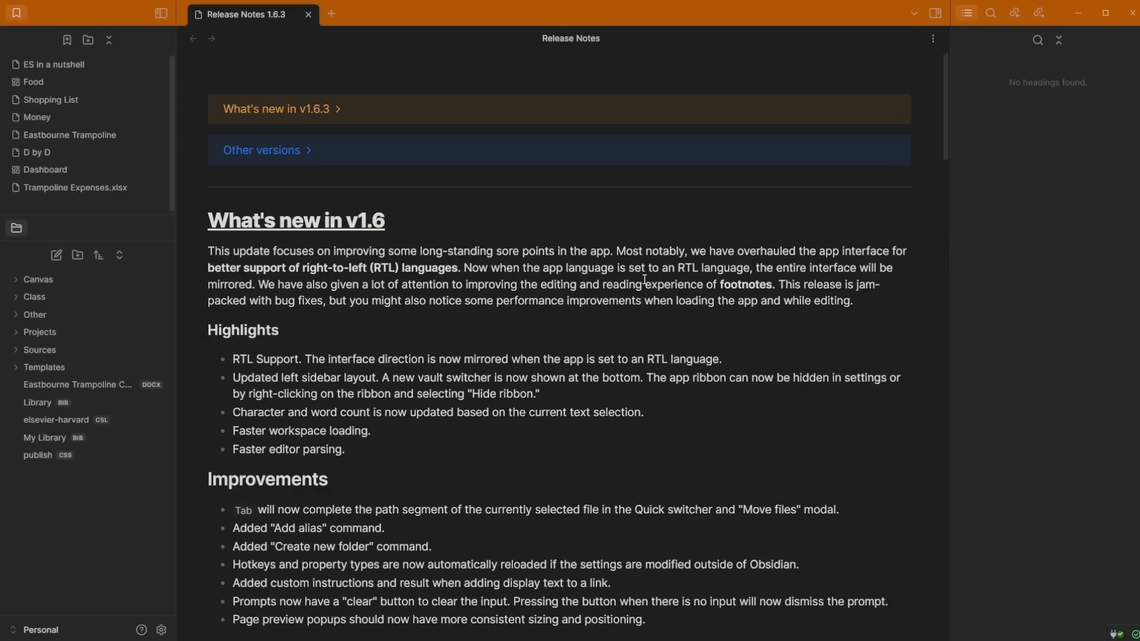
key(ctrl+comma)
click(254, 185)
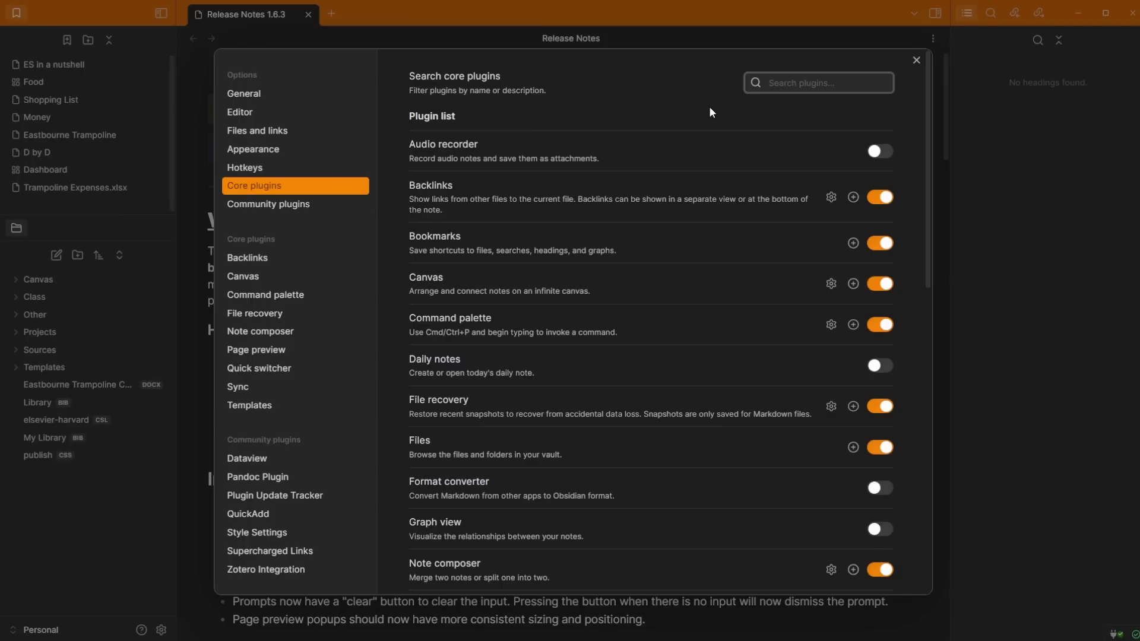
Find the Word count core plugin by searching 'word', then return to the 'Obsidian update vault switcher' note.
text(word)
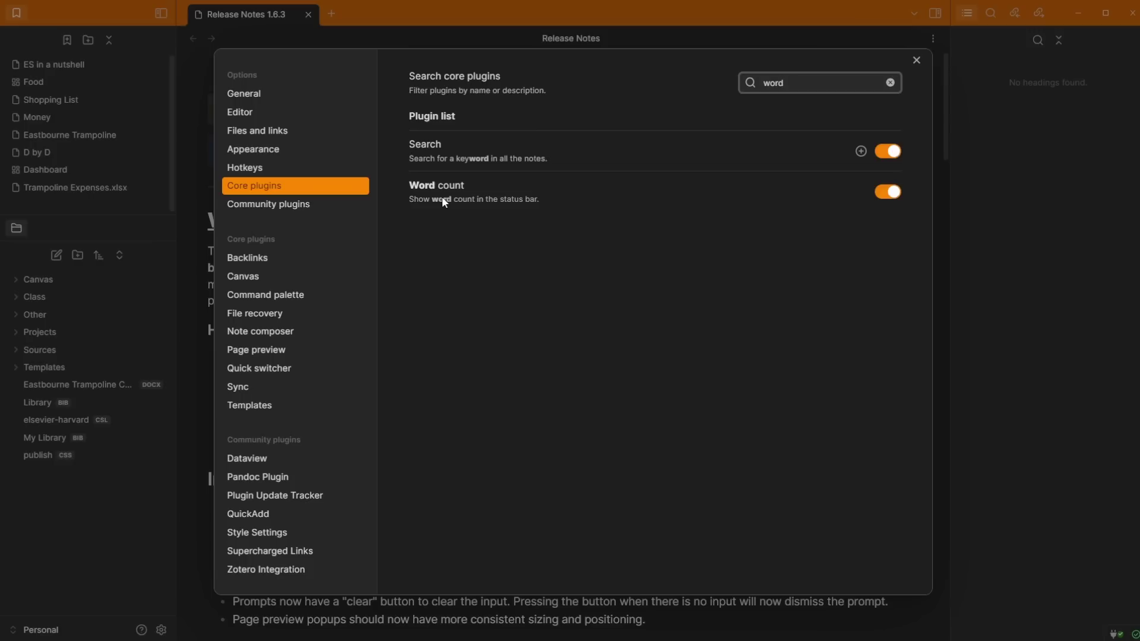
click(889, 83)
click(917, 60)
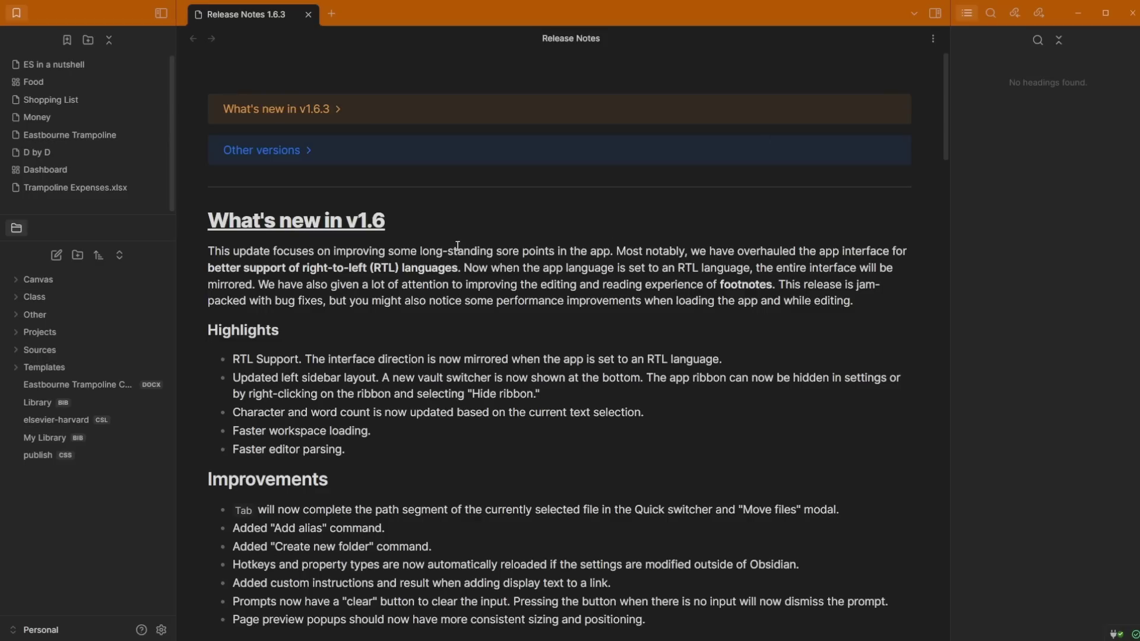
key(ctrl+alt+Left)
click(369, 289)
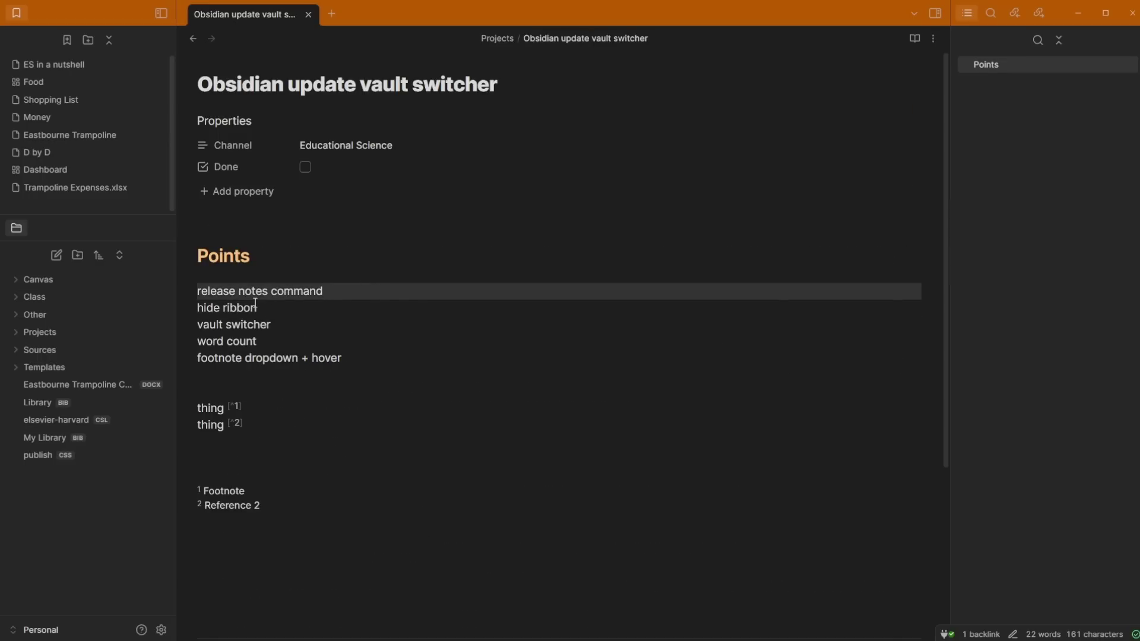
Collapse Properties and turn the five Points lines into checklist items.
click(224, 119)
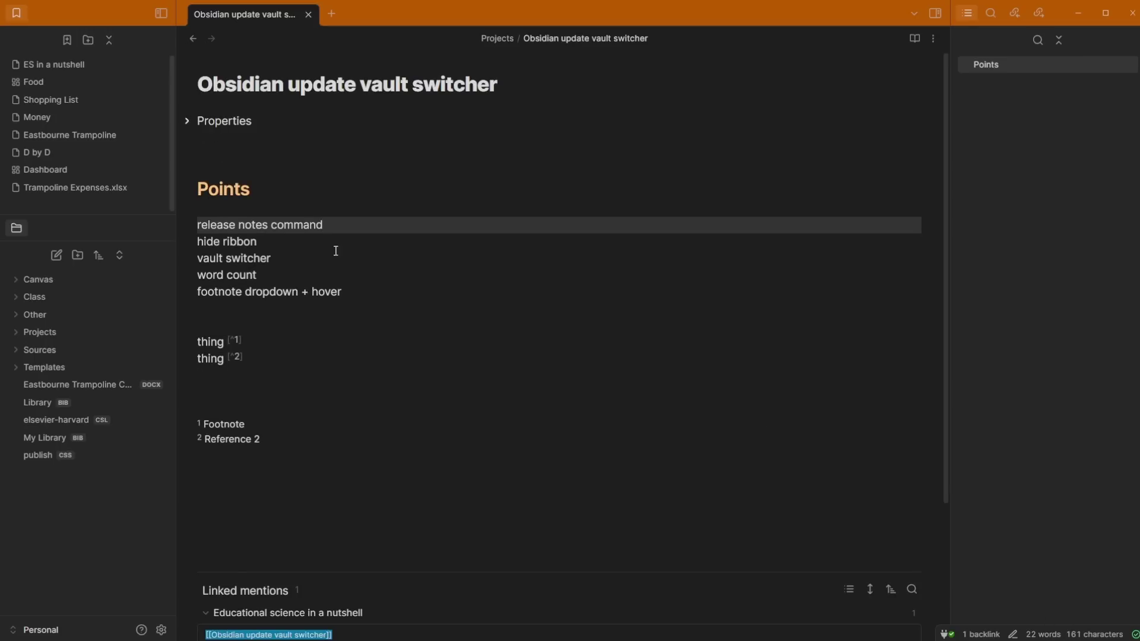
drag(330, 225, 195, 225)
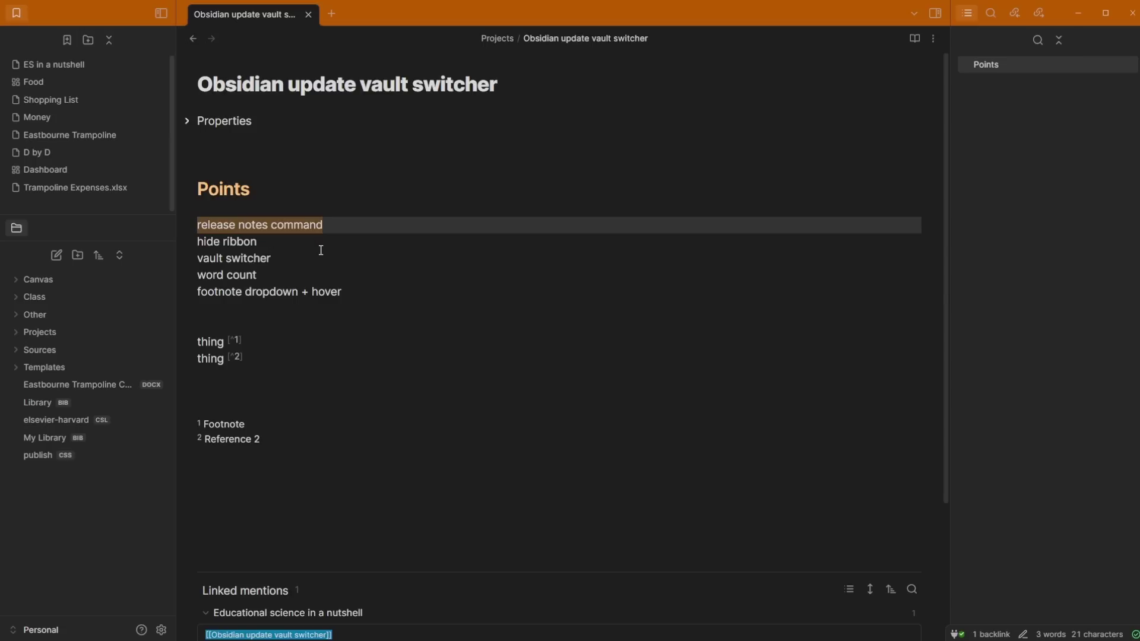
key(shift+Down)
key(shift+Down)
key(shift+Down)
key(shift+Down)
key(shift+End)
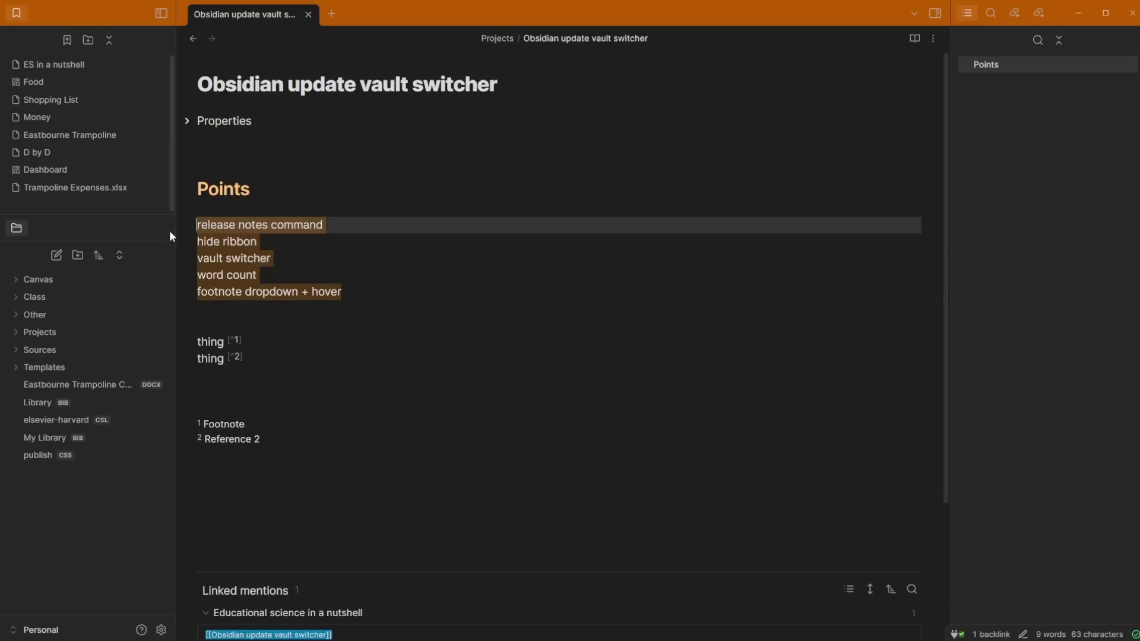
key(ctrl+l)
Tick off the release notes command, hide ribbon and word count items.
click(249, 208)
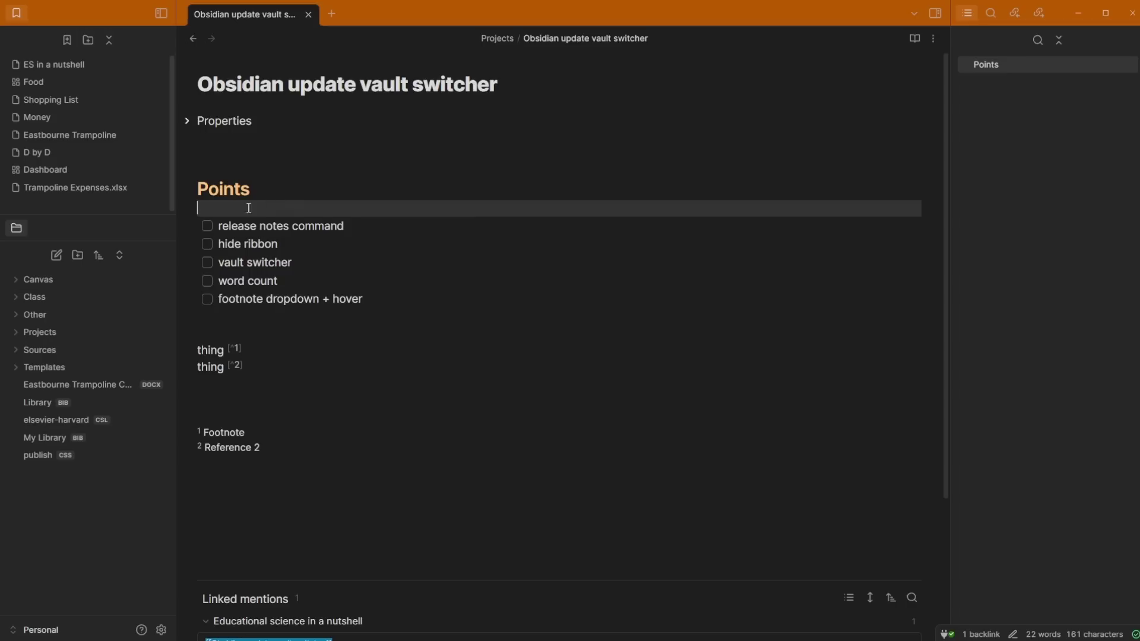
click(208, 226)
click(208, 244)
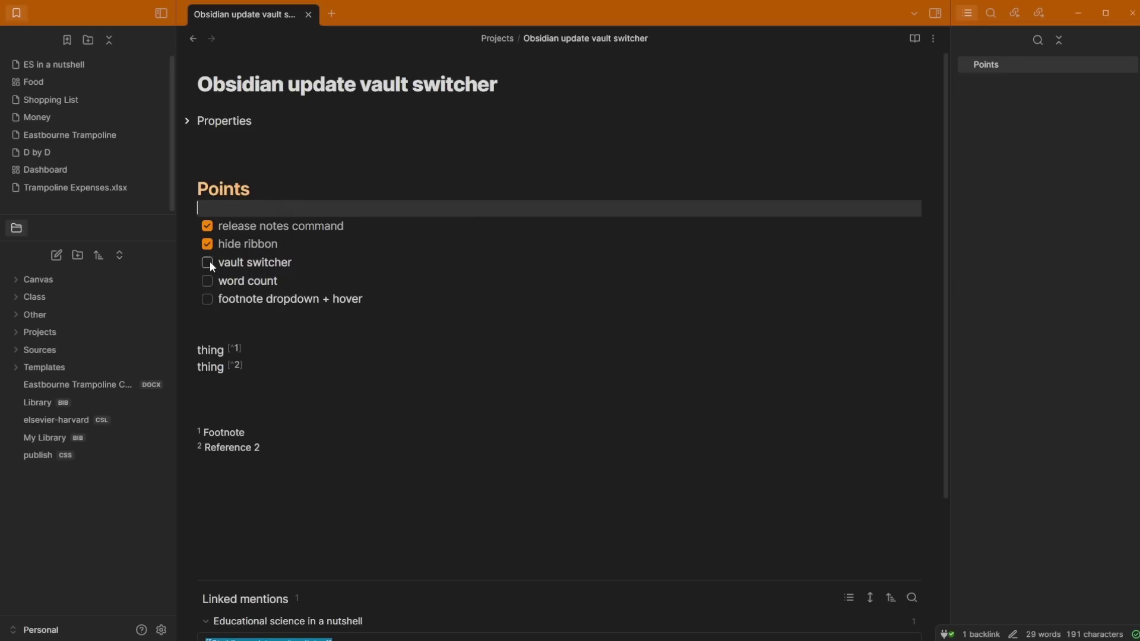
click(206, 282)
click(234, 316)
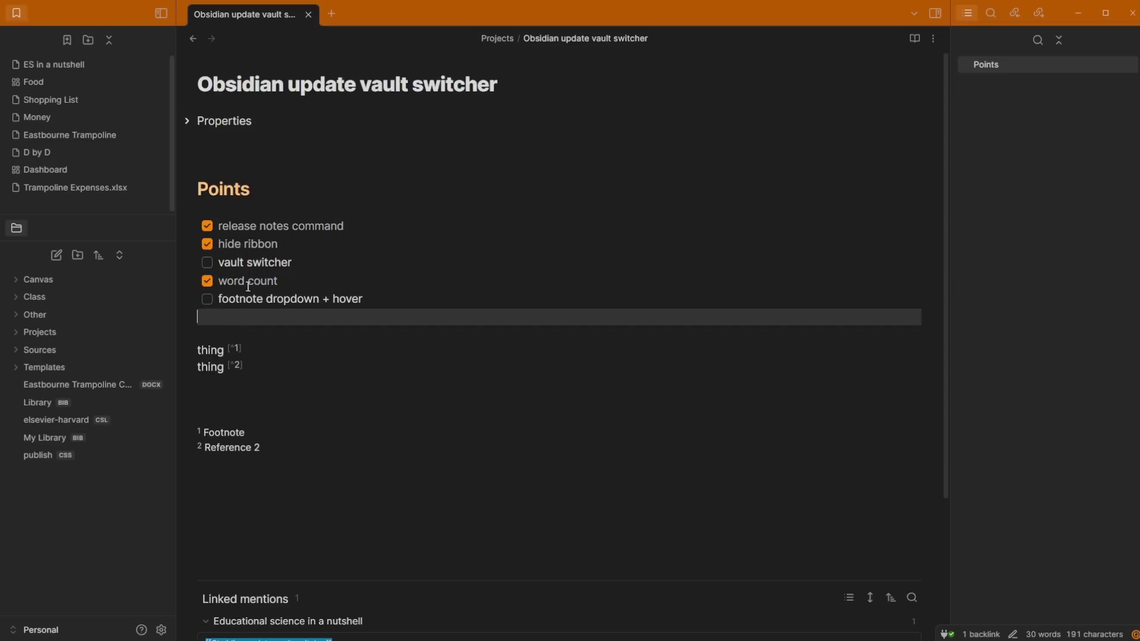
click(271, 268)
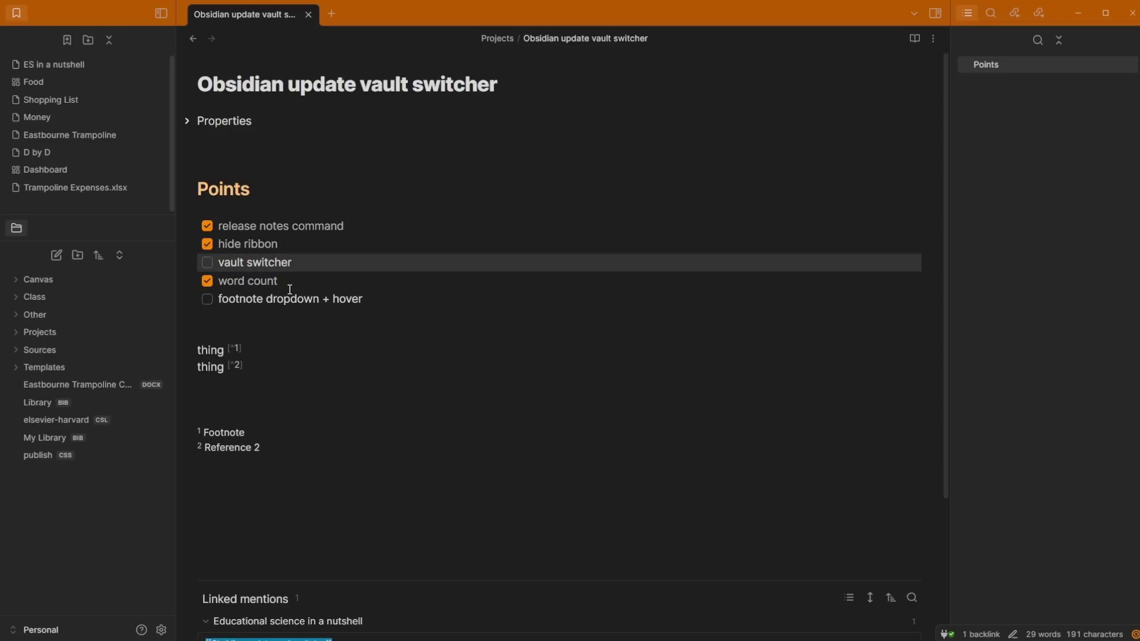
key(alt+Tab)
click(585, 193)
click(580, 208)
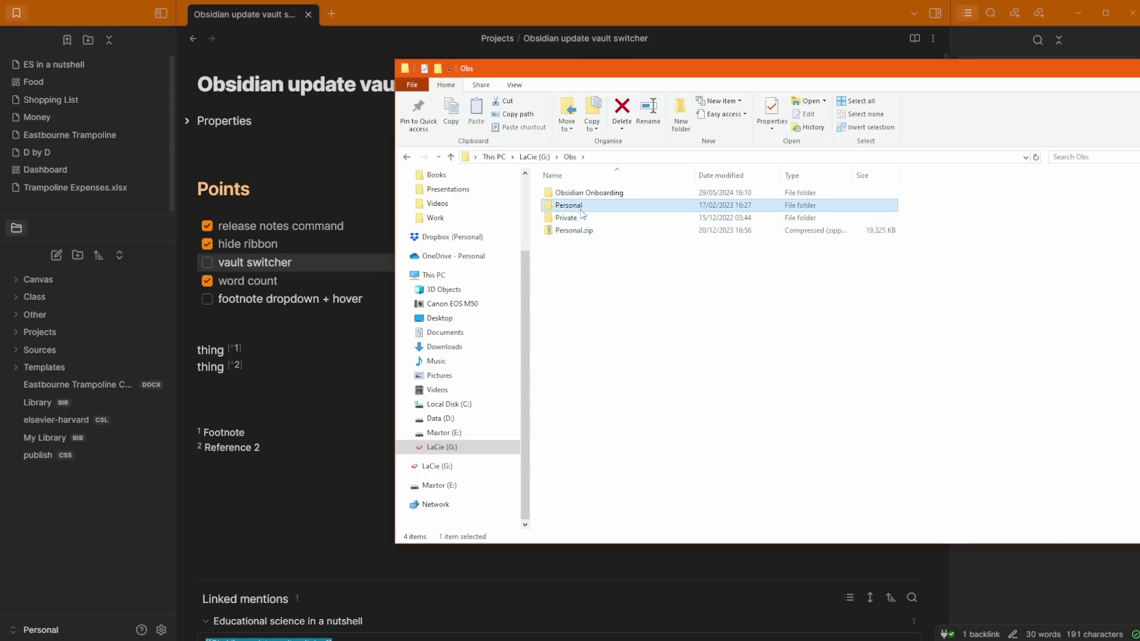
click(581, 216)
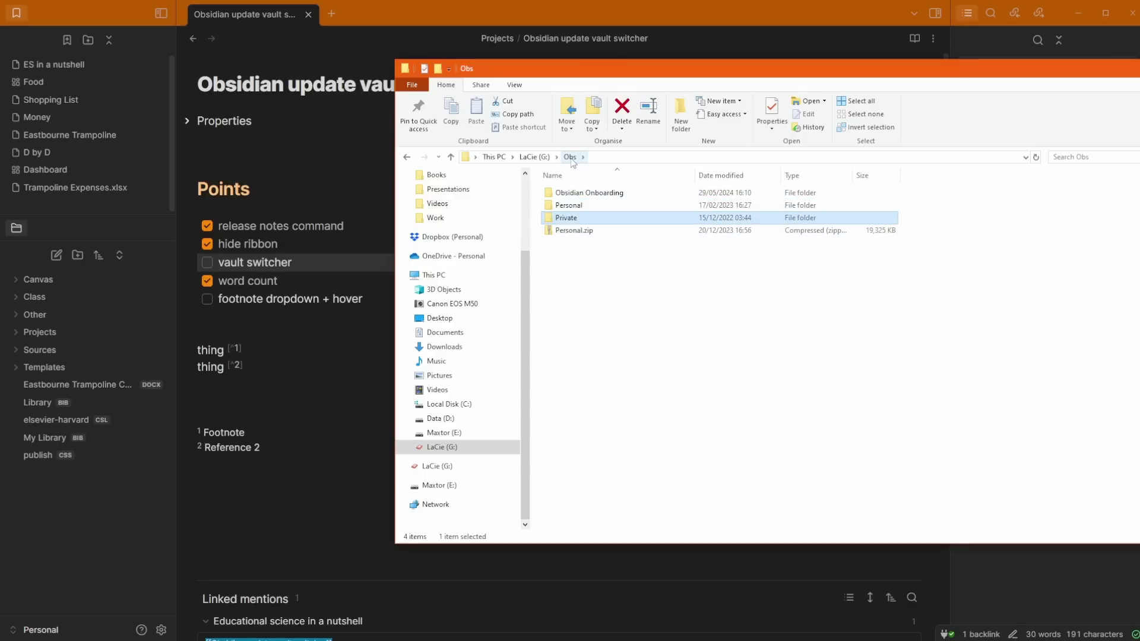
click(575, 195)
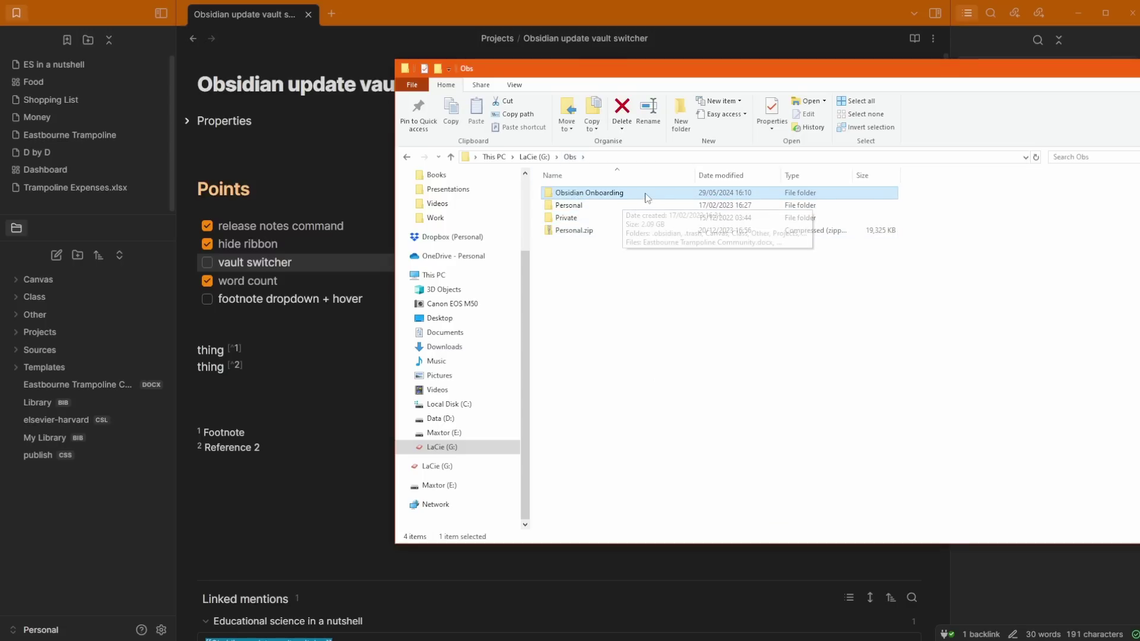
click(587, 206)
click(588, 219)
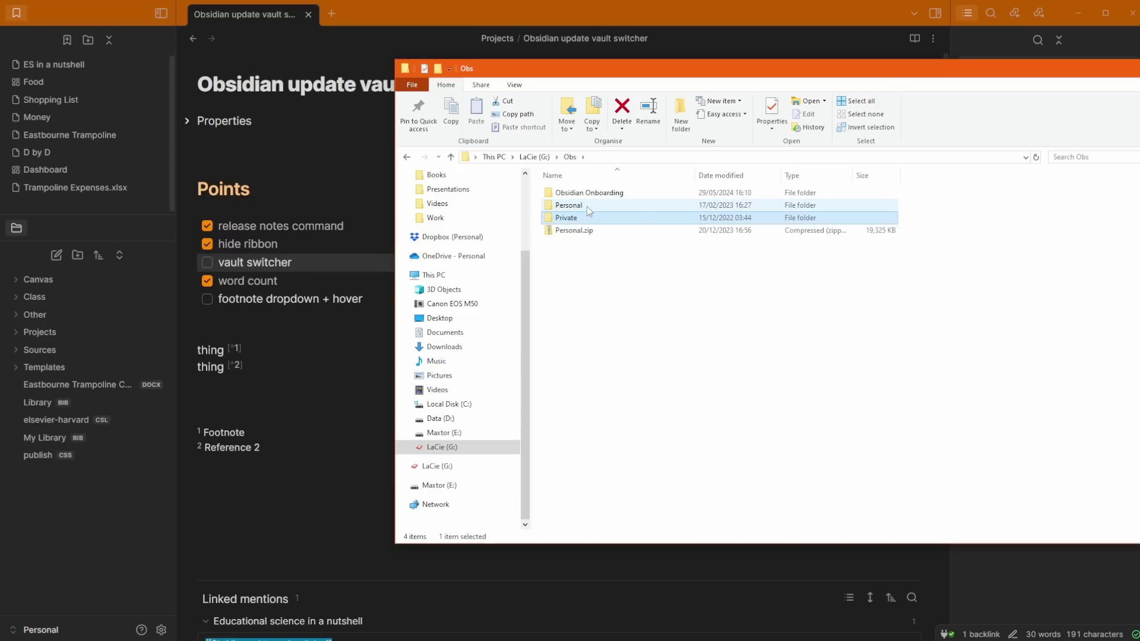
click(587, 205)
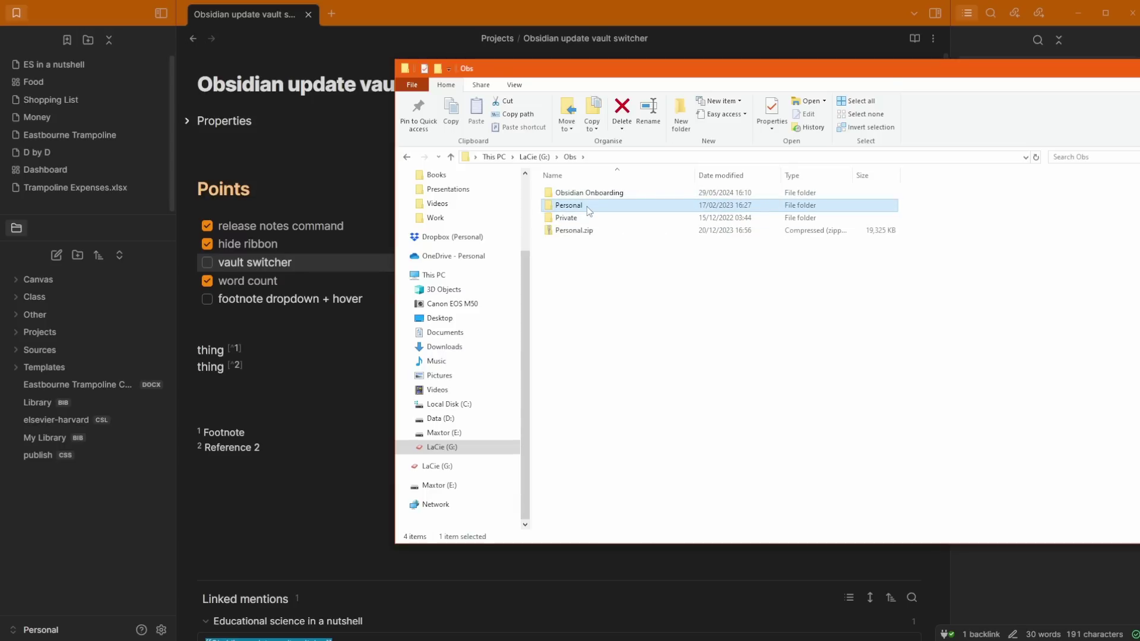
mouse_move(32, 632)
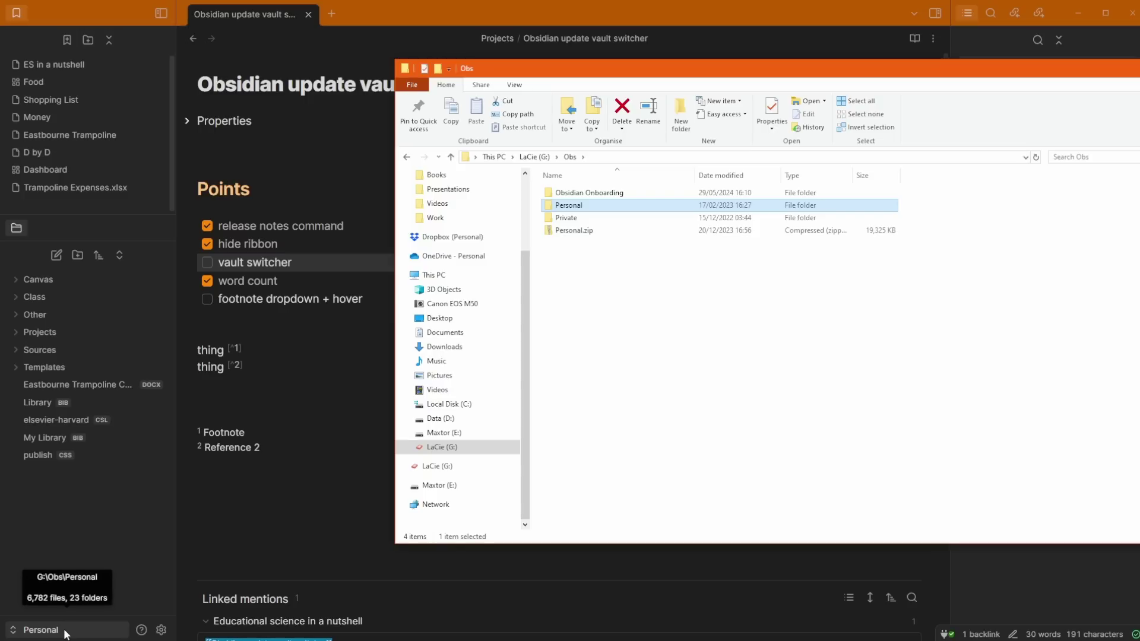
click(569, 219)
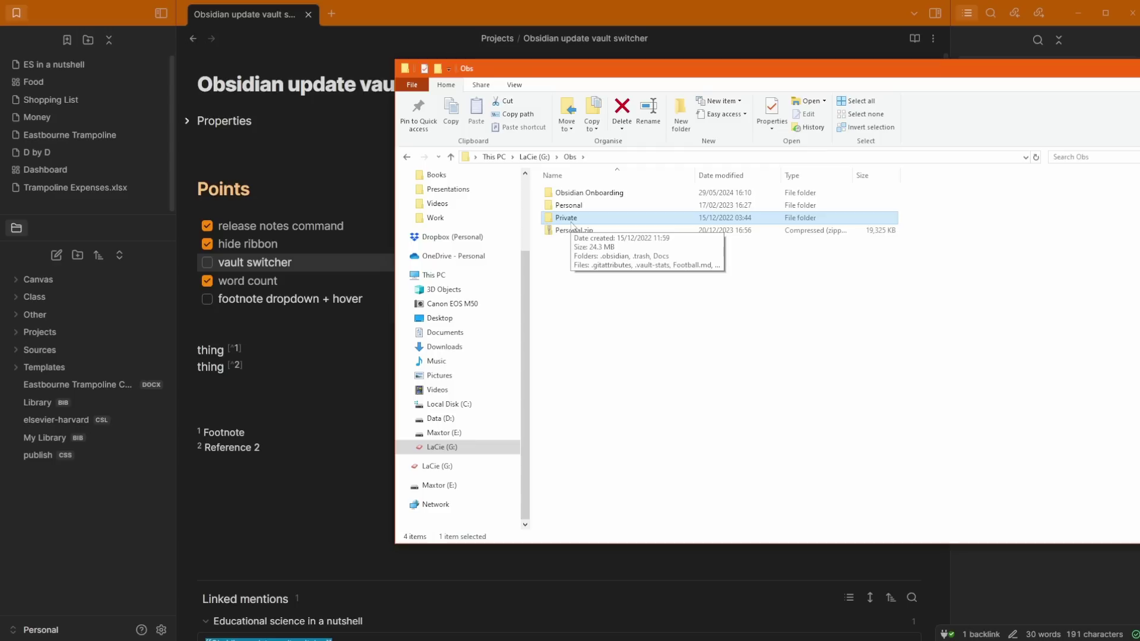
double_click(571, 221)
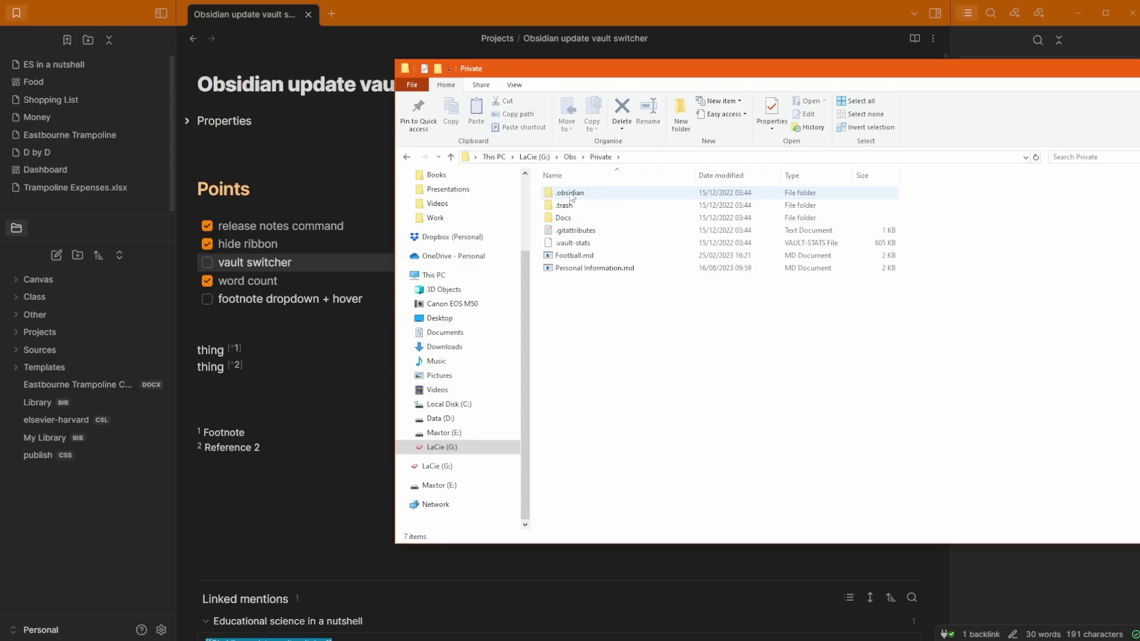
click(407, 158)
click(89, 628)
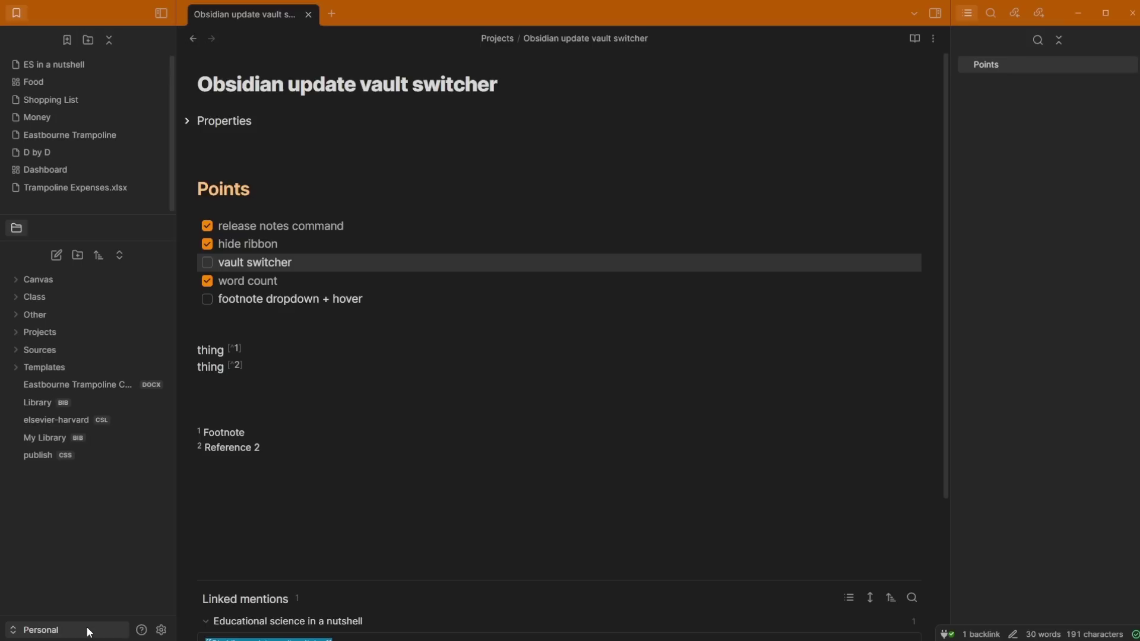
click(89, 629)
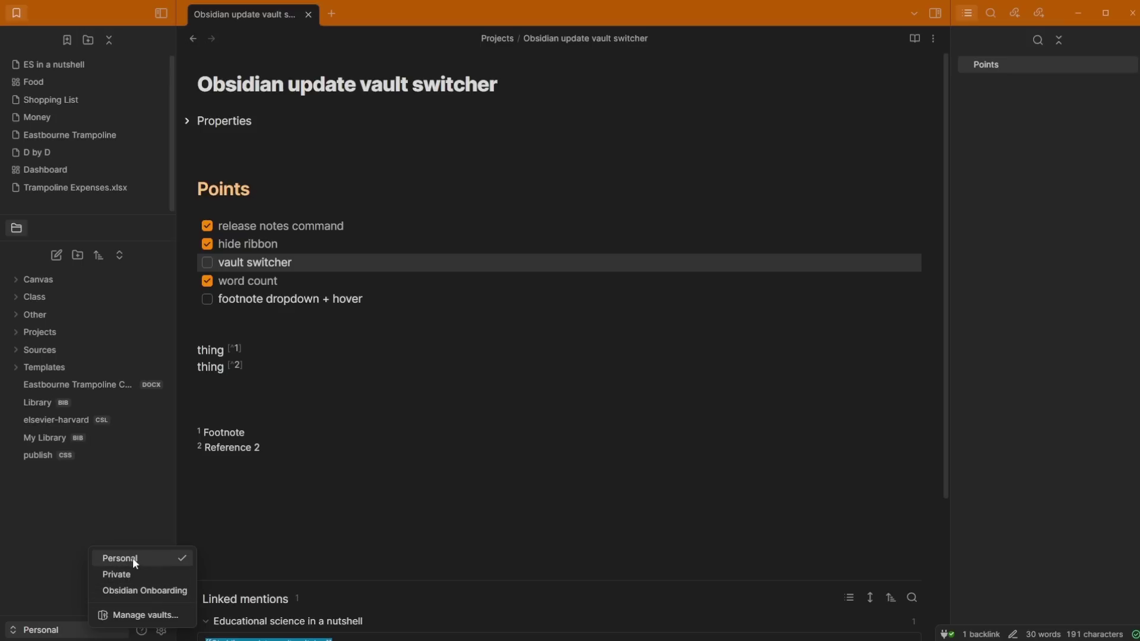
click(121, 593)
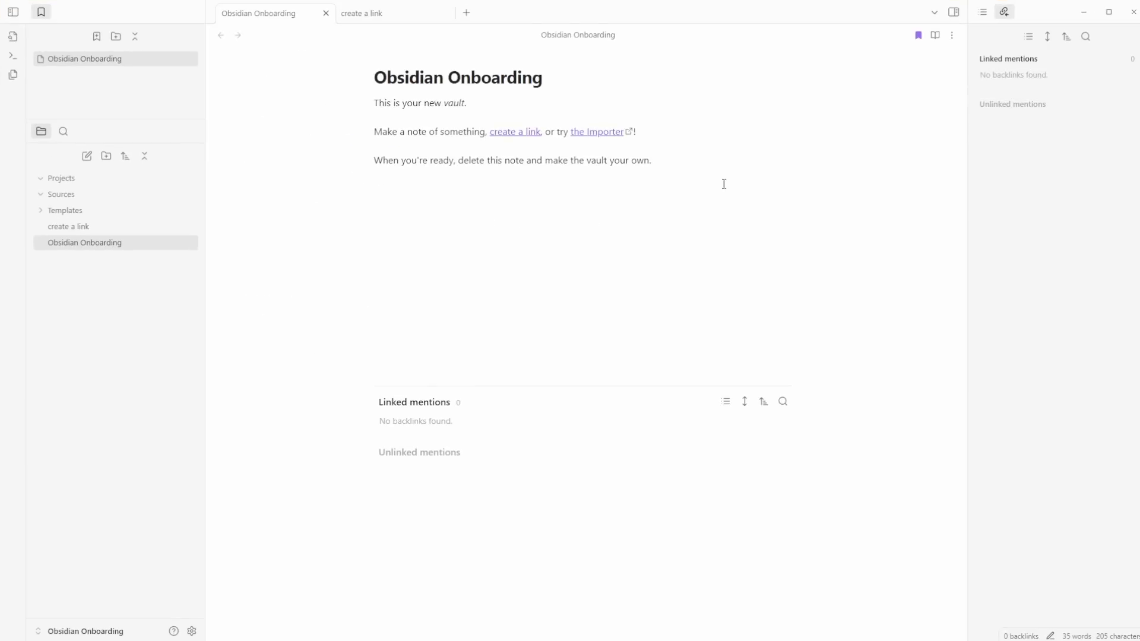
click(107, 633)
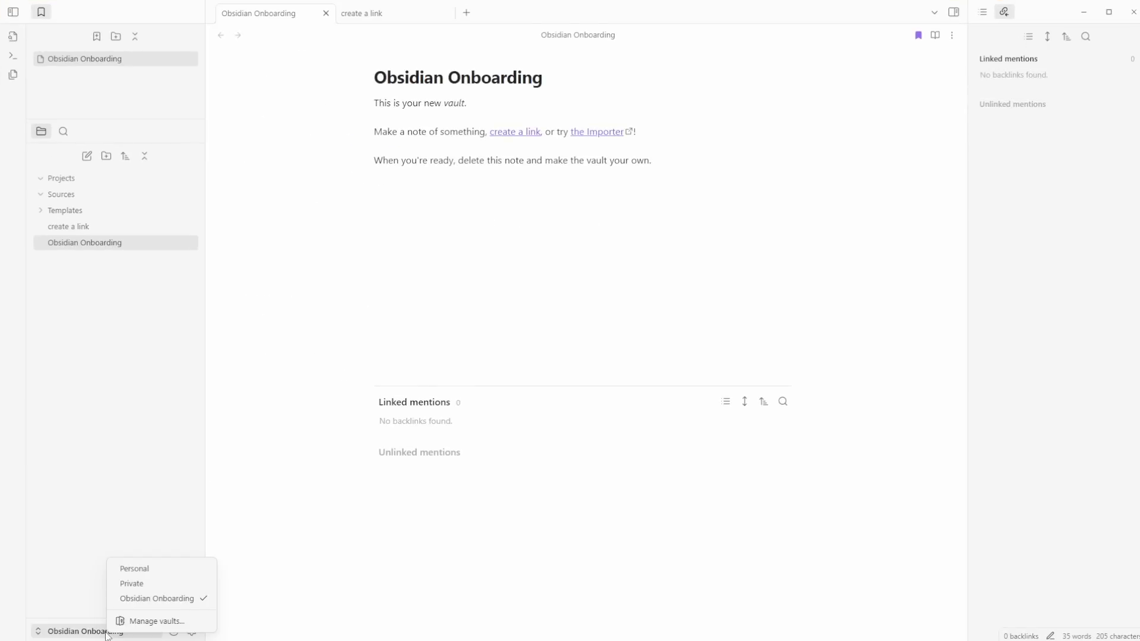
click(148, 568)
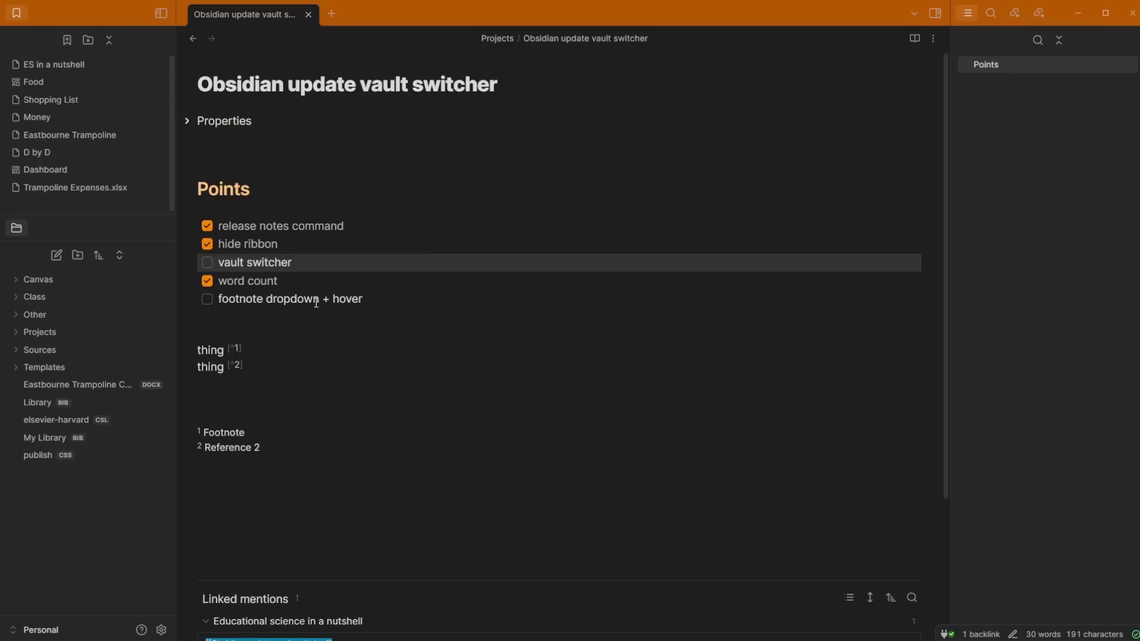
click(294, 319)
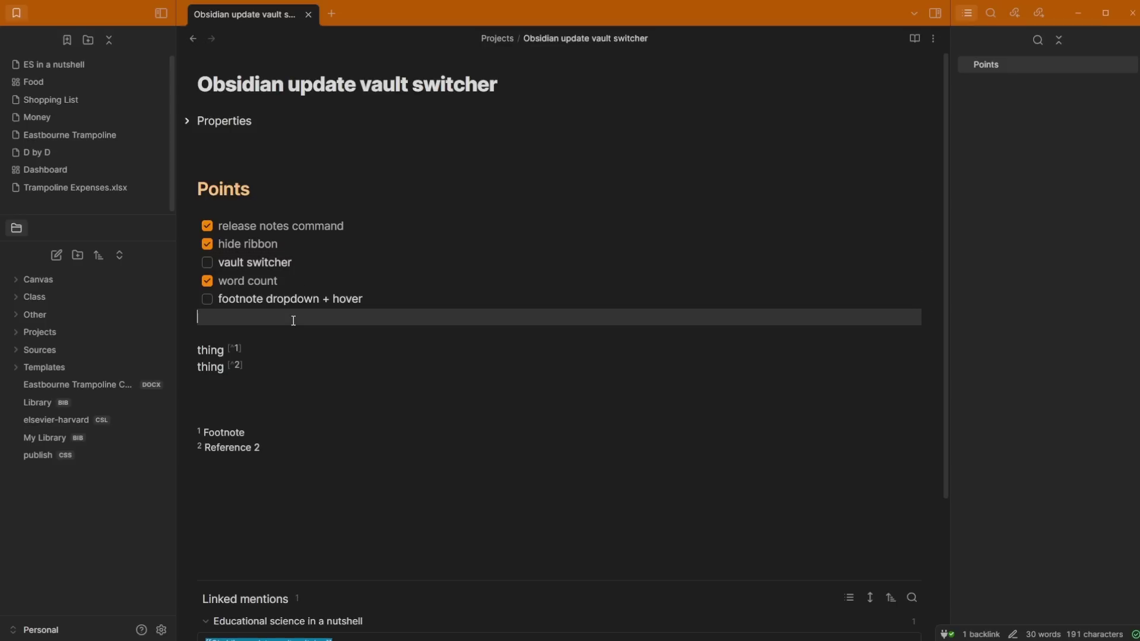
click(276, 263)
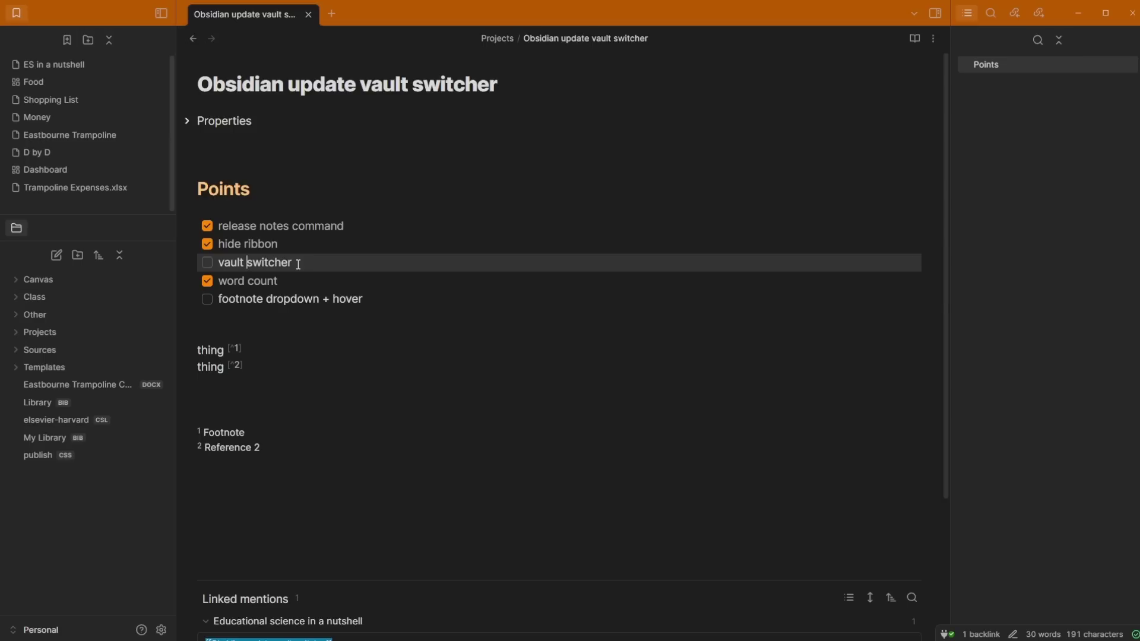
click(250, 317)
Create a new folder named 'Work Vault' inside the Other folder.
click(34, 315)
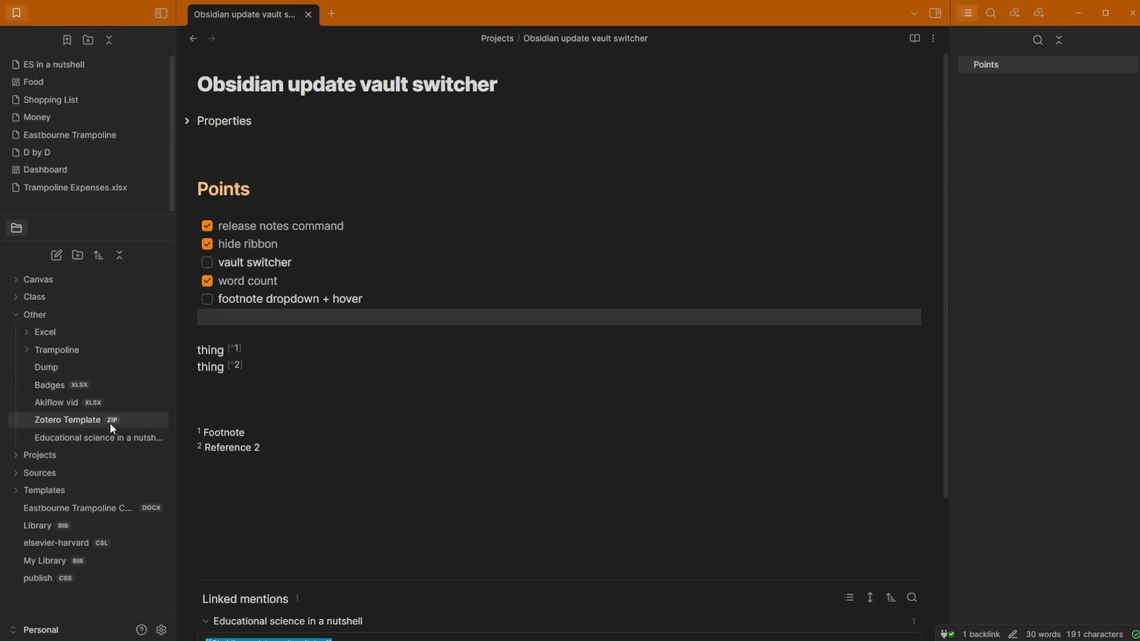
right_click(60, 316)
click(131, 348)
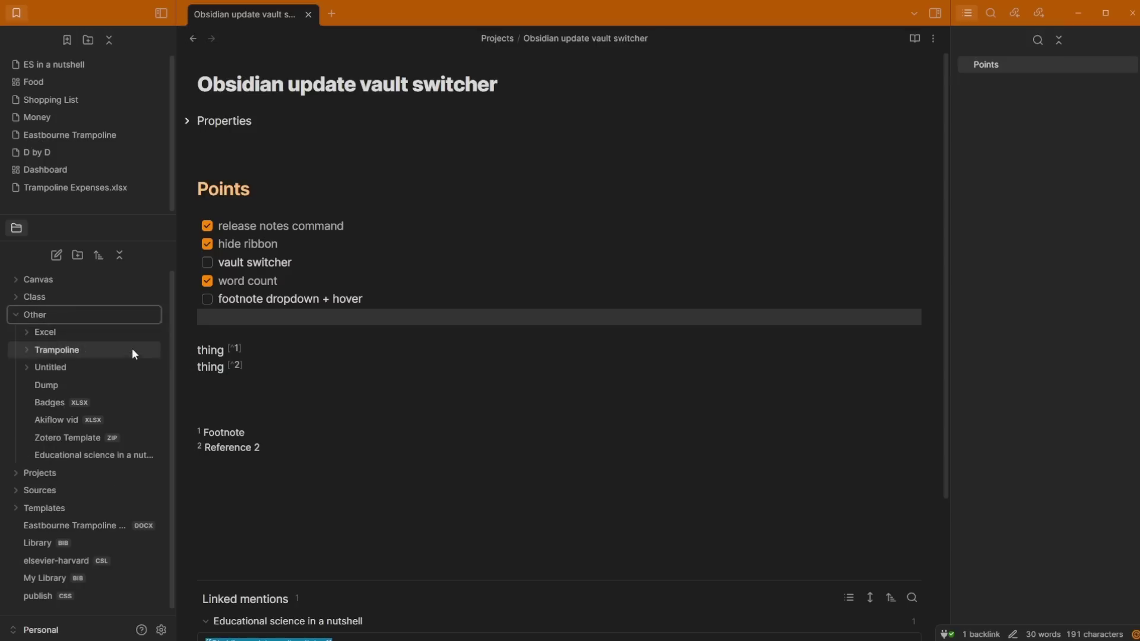
text(Work Vault)
key(Return)
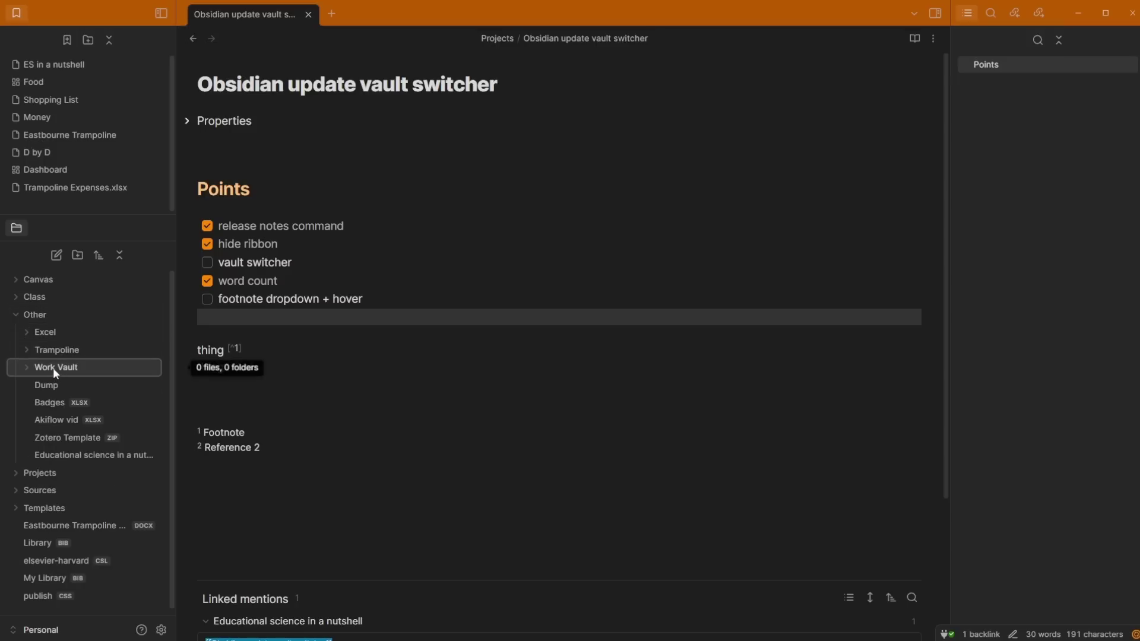
click(49, 313)
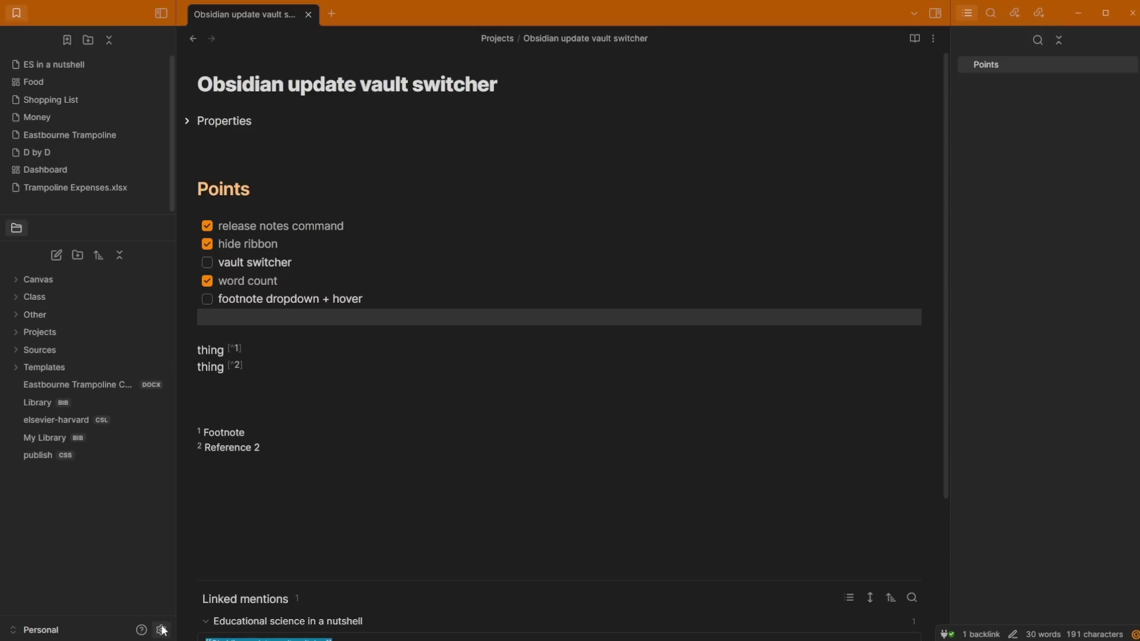
Open the Other/Work Vault folder as a new vault from the vault manager.
click(87, 635)
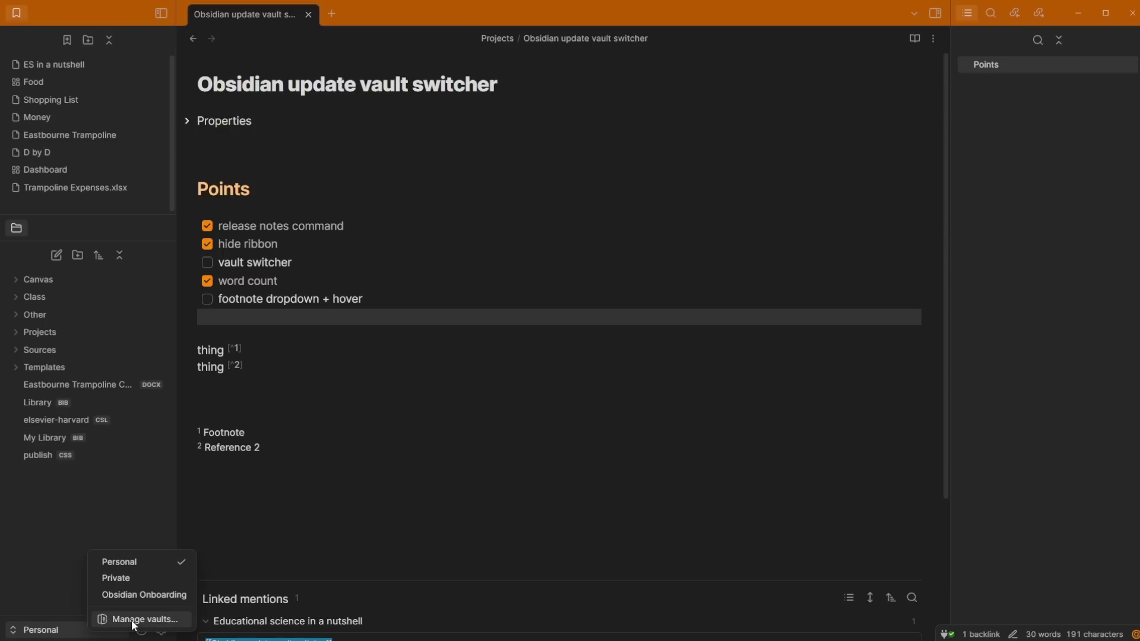
click(133, 620)
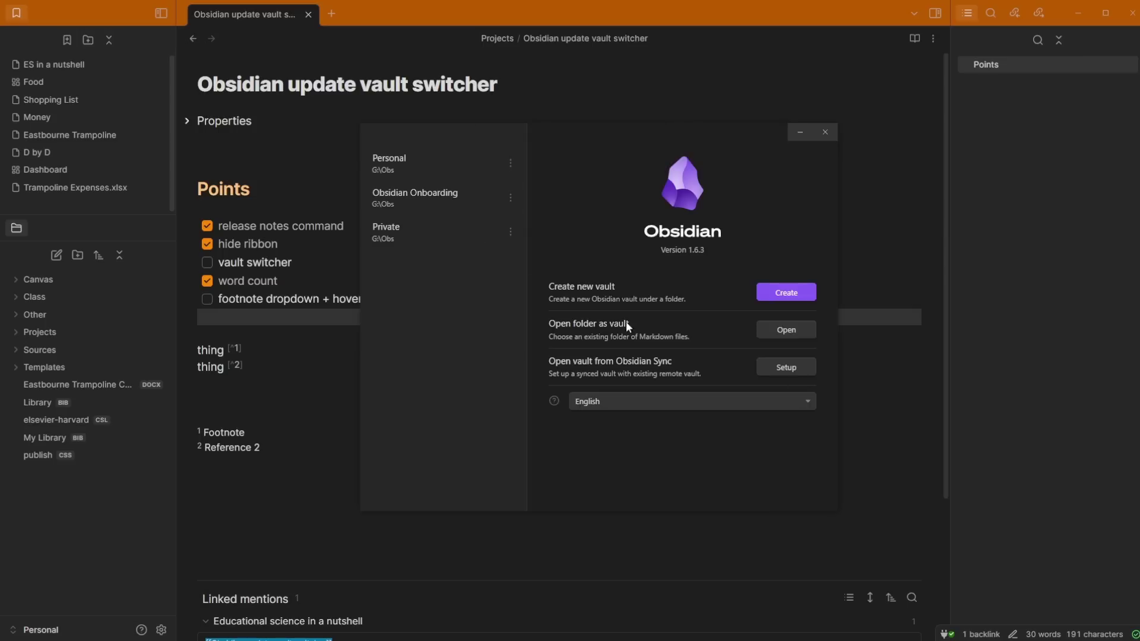
click(786, 331)
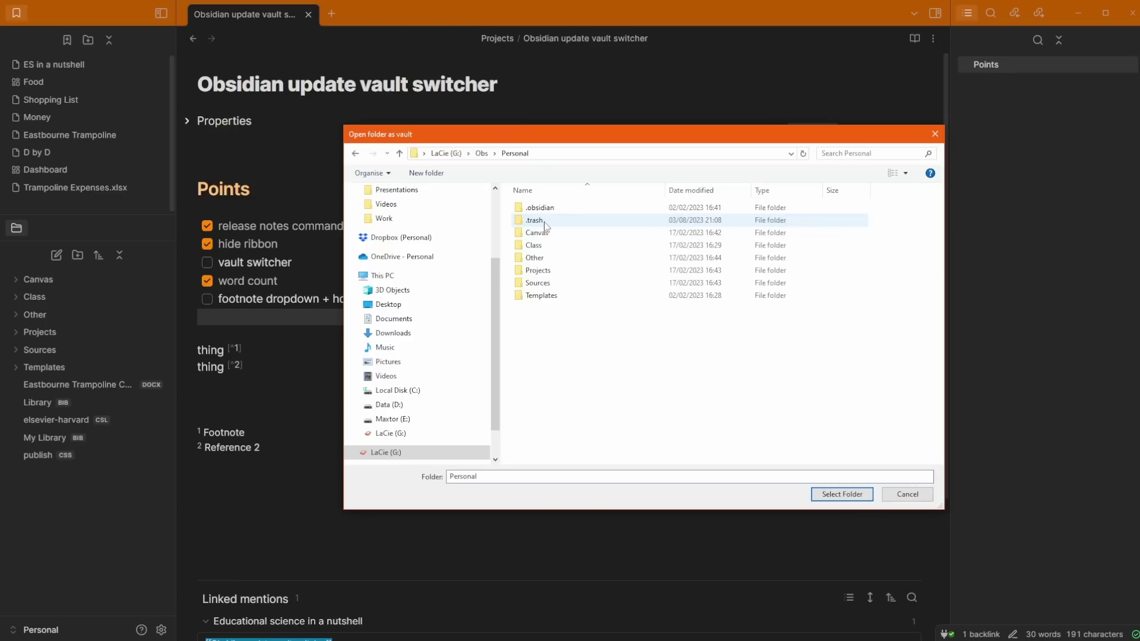
double_click(553, 257)
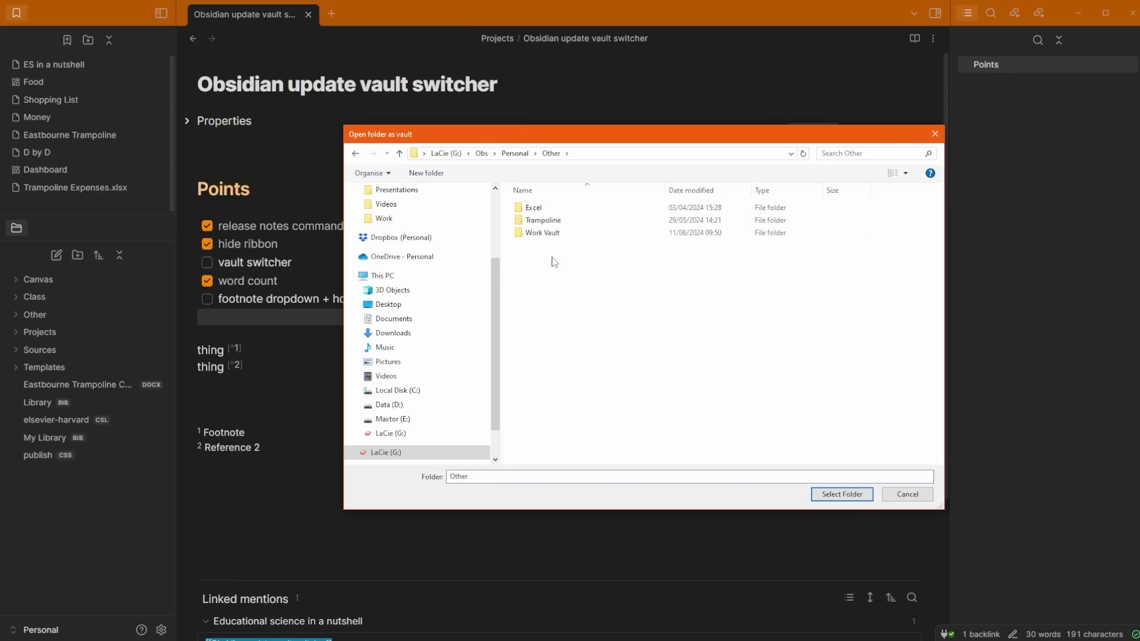
click(552, 234)
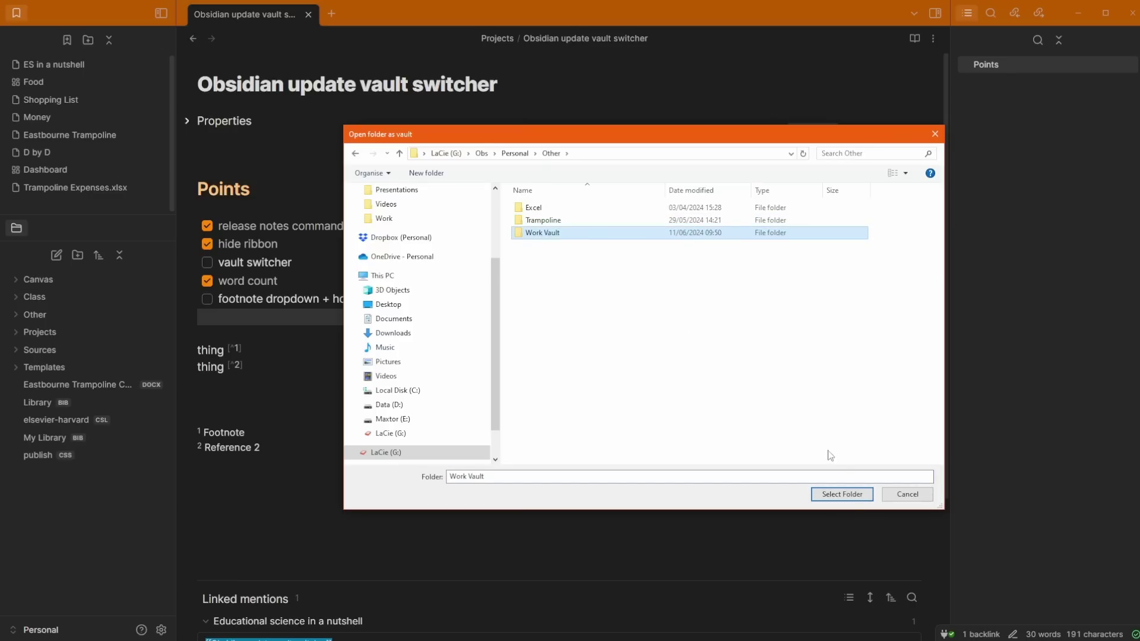
click(843, 494)
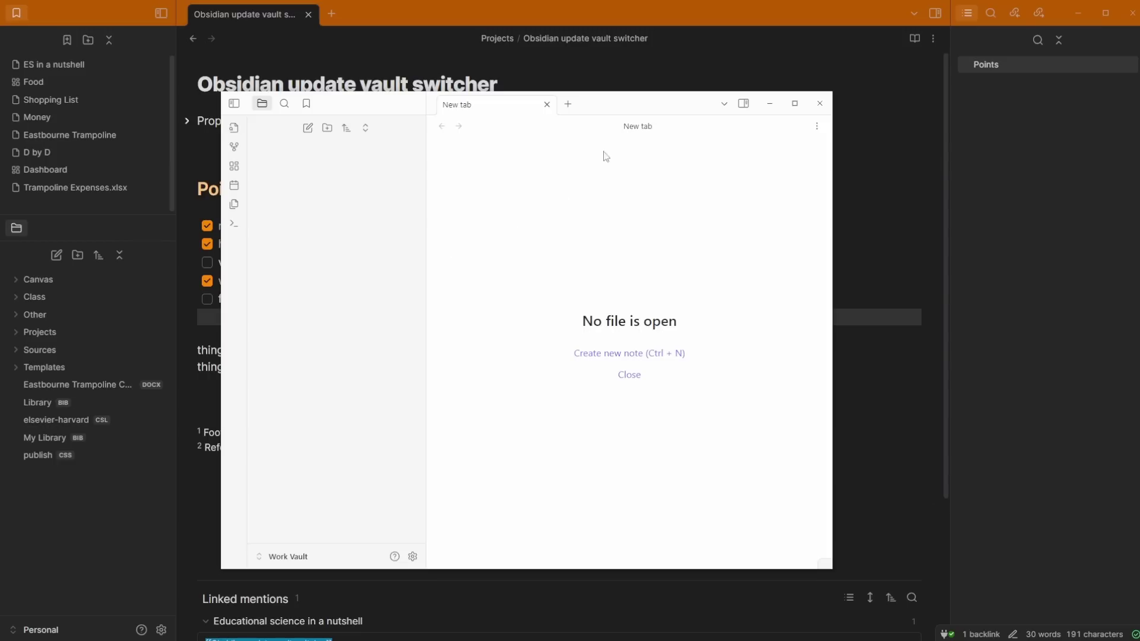
Maximize the Work Vault window and create the folders Projects and Sources.
drag(623, 114, 635, 63)
double_click(634, 63)
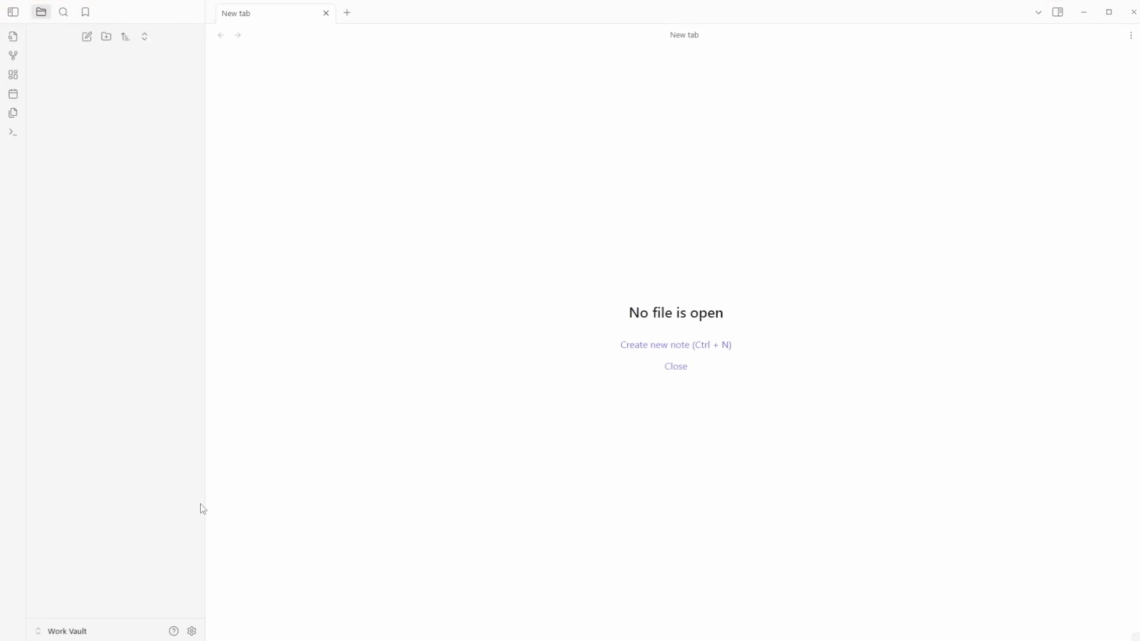
mouse_move(82, 634)
click(105, 37)
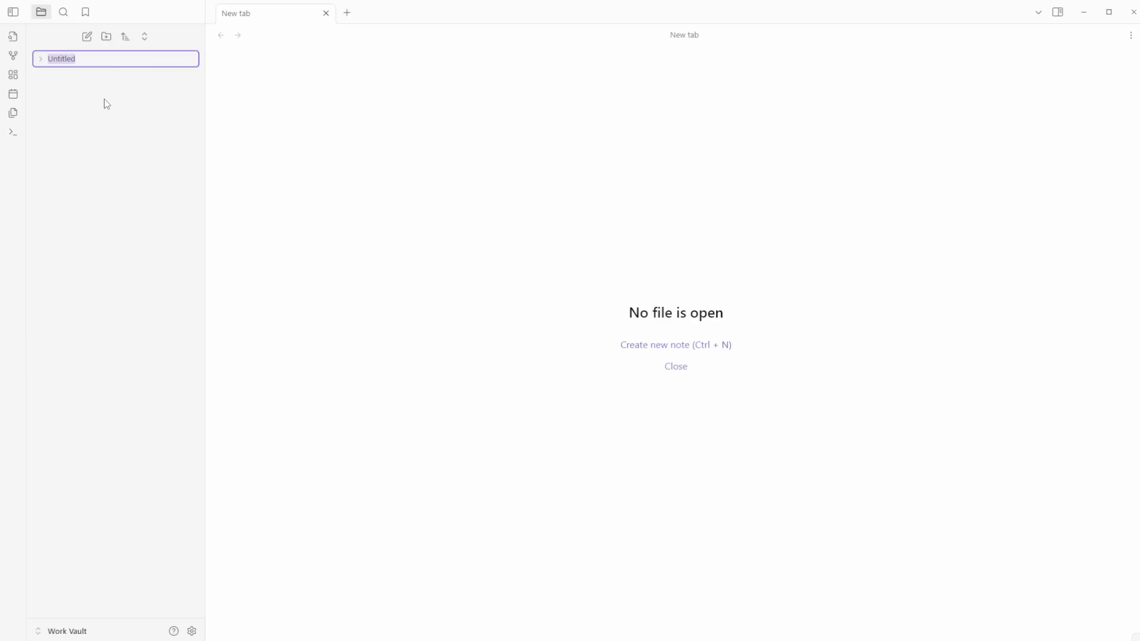
text(Projects)
key(Return)
click(105, 36)
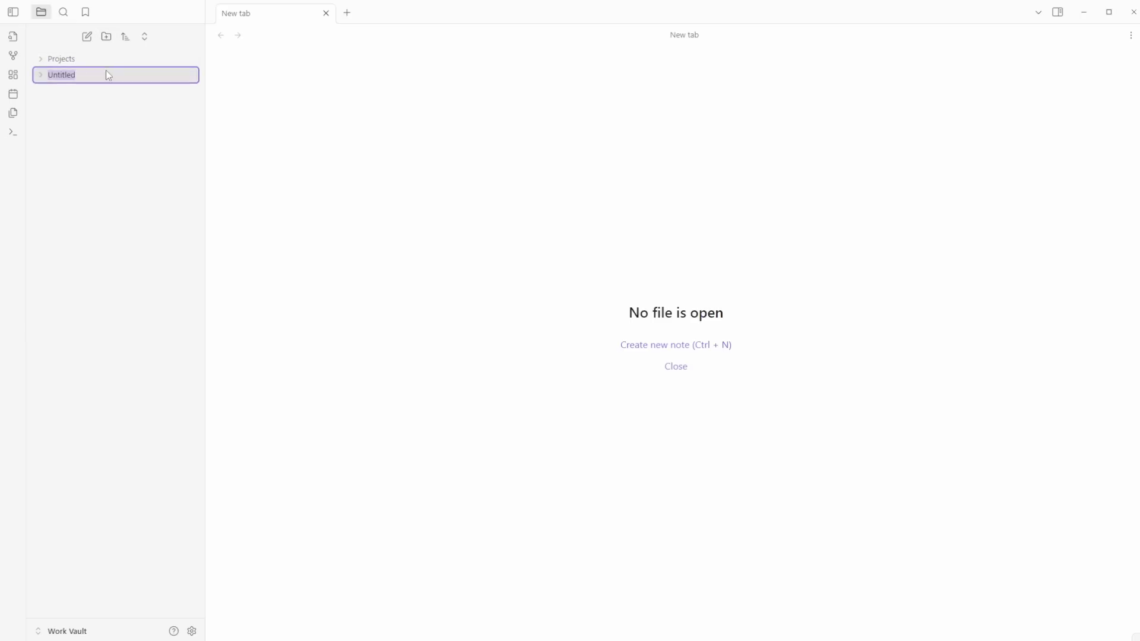
text(Sources)
key(Return)
Create a new note titled 'Project 1' in Projects and expand the Sources folder.
key(ctrl+n)
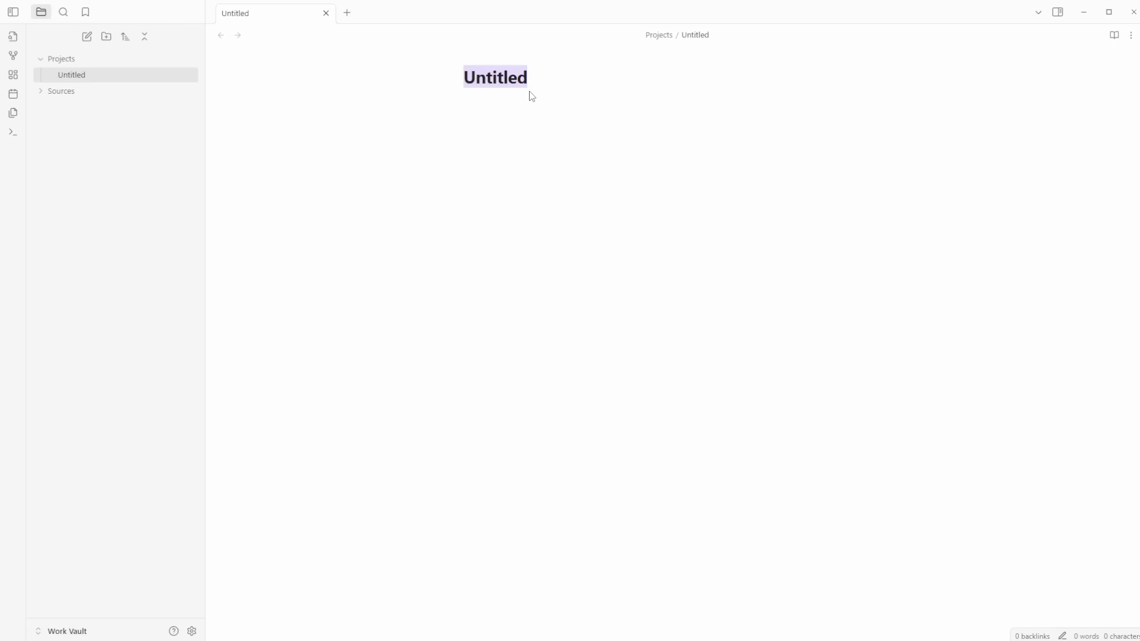
text(Project 1)
key(Return)
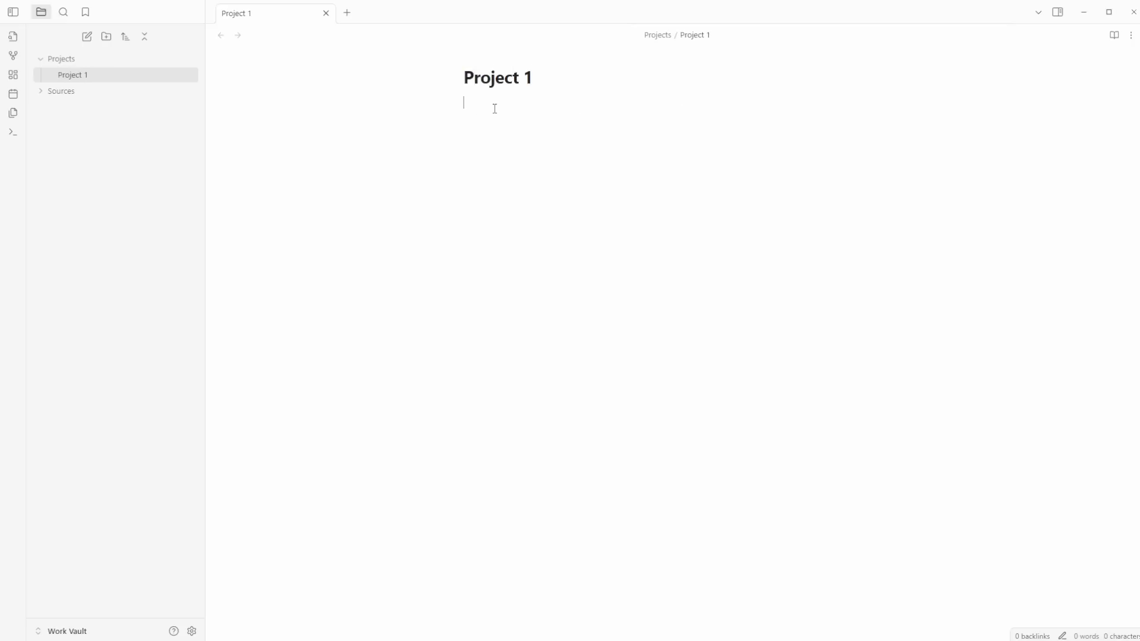
click(72, 94)
click(90, 633)
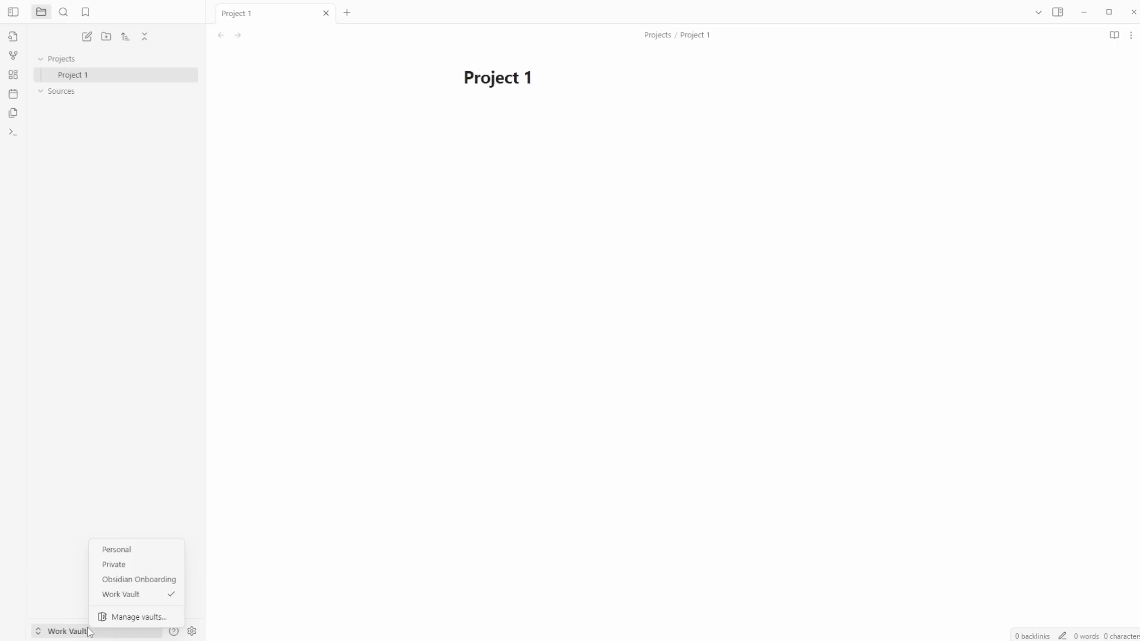
Switch to the Personal vault and expand Other > Work Vault to reveal Projects, Project 1 and Sources.
click(135, 552)
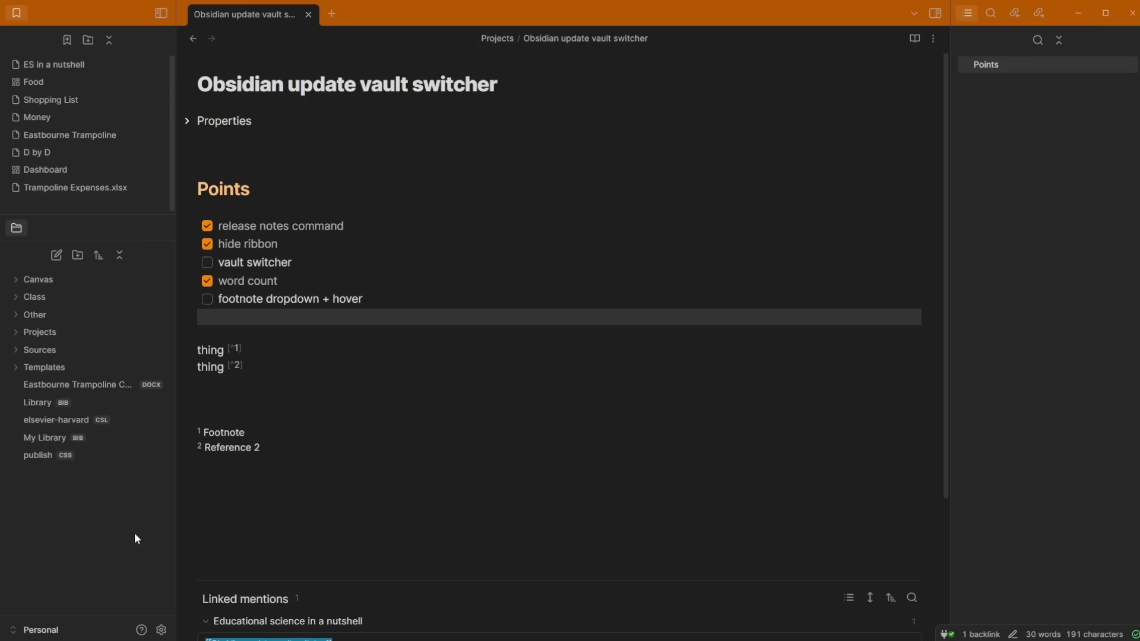
click(53, 318)
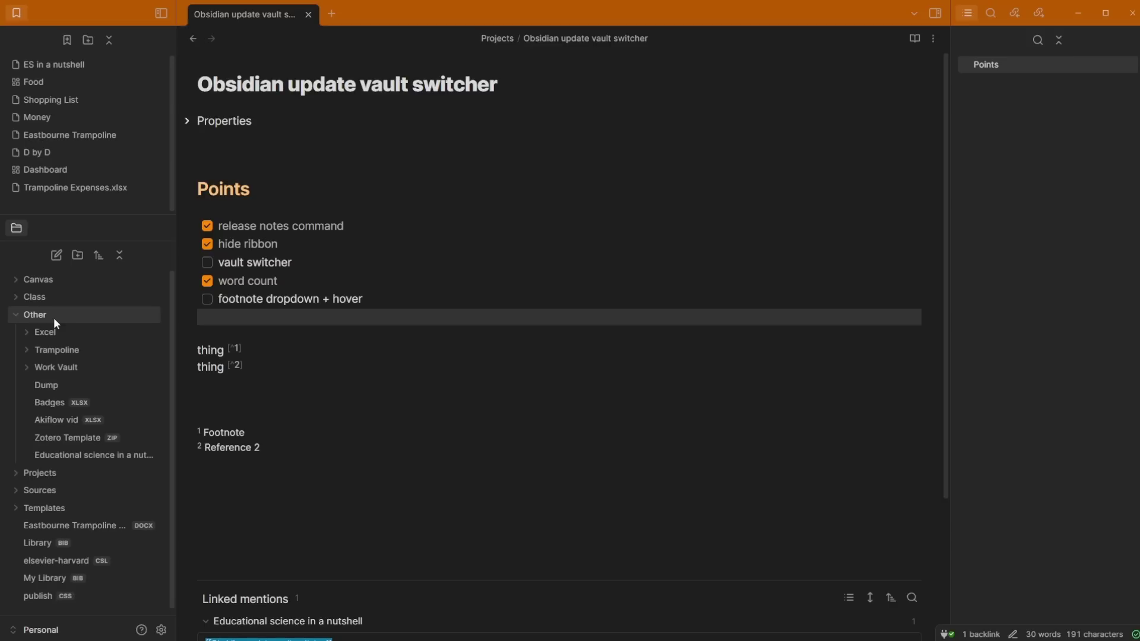
click(69, 369)
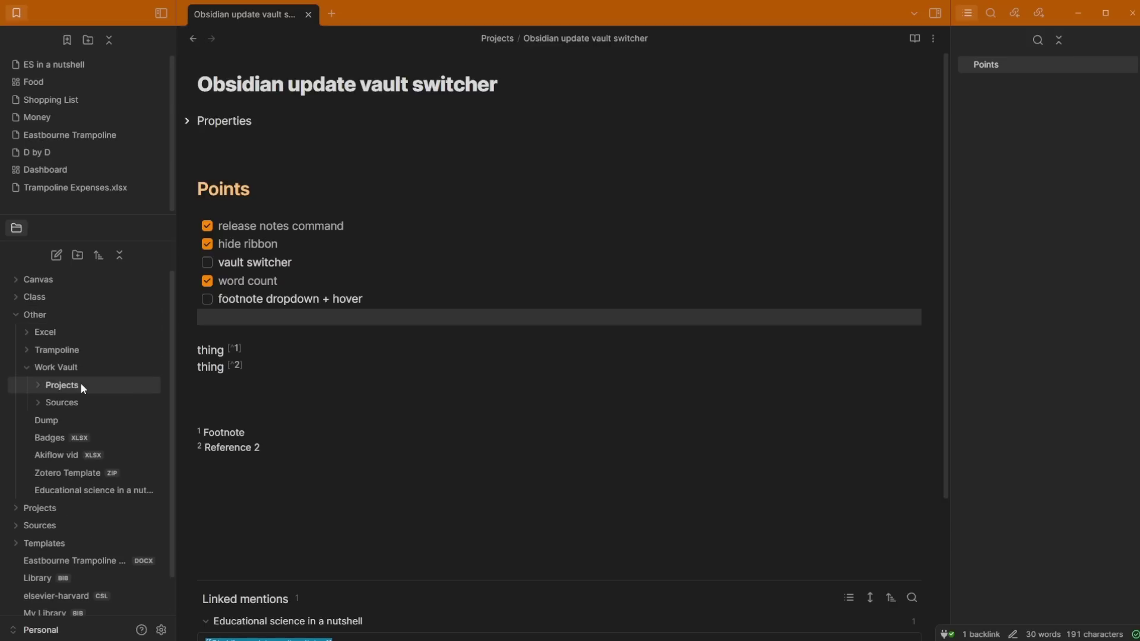
click(79, 383)
click(85, 417)
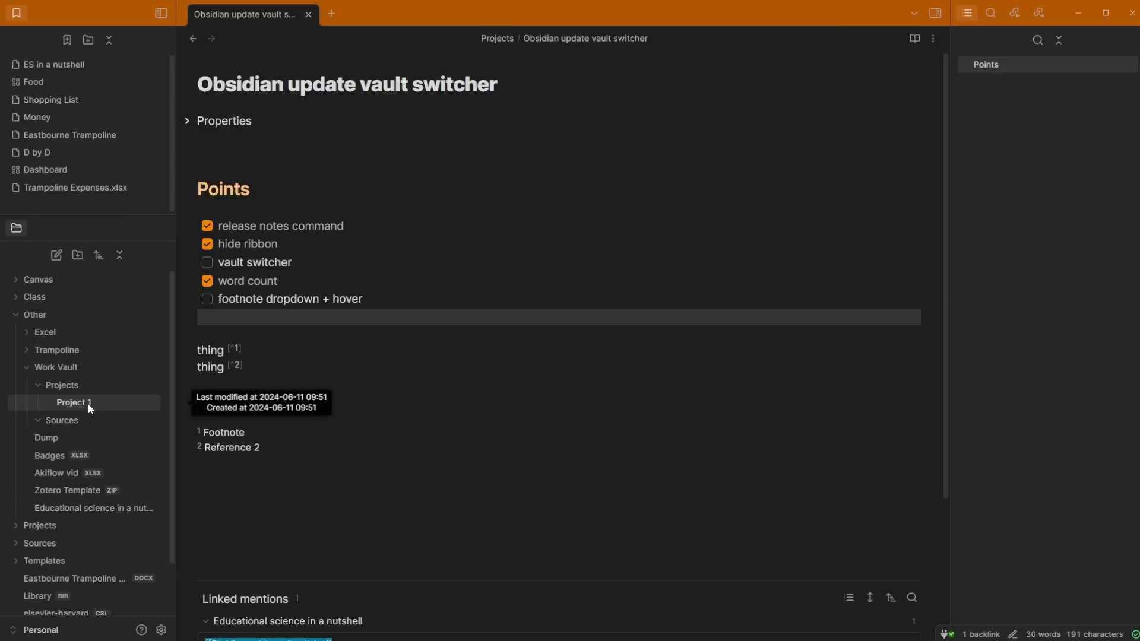
click(81, 365)
Switch to Work Vault and back to Personal, returning to the vault switcher checklist item.
click(62, 630)
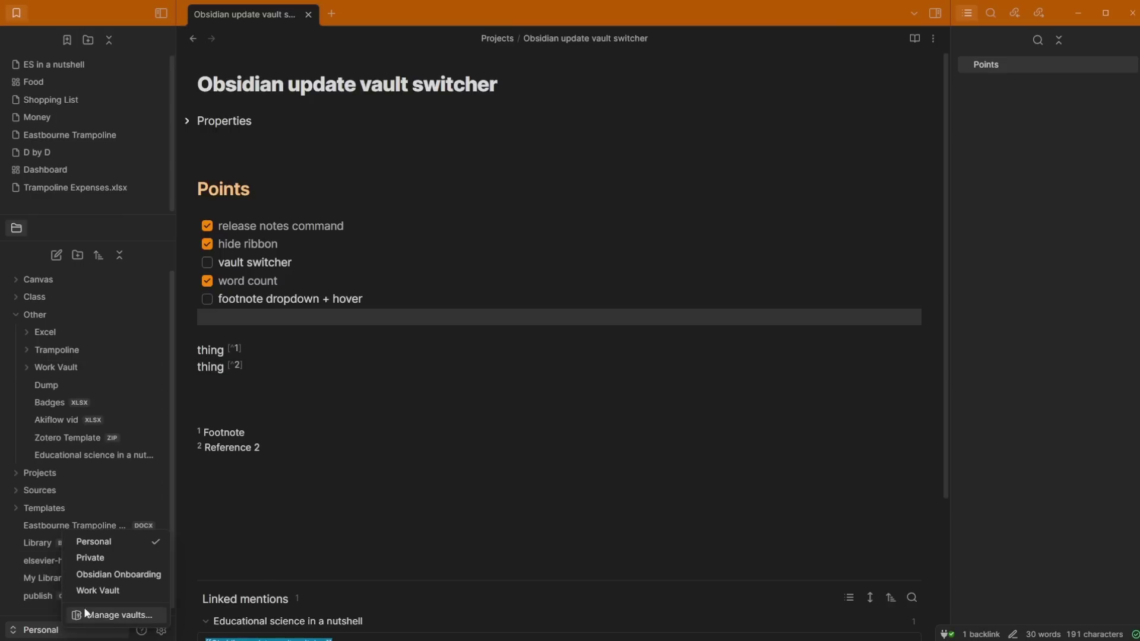
click(99, 591)
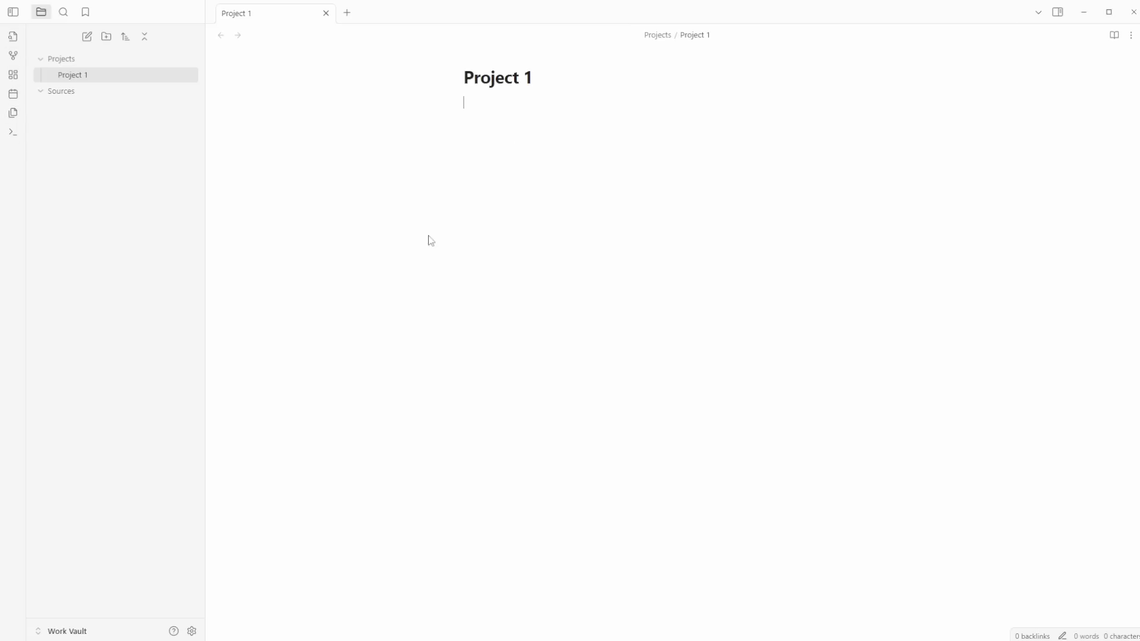
click(111, 631)
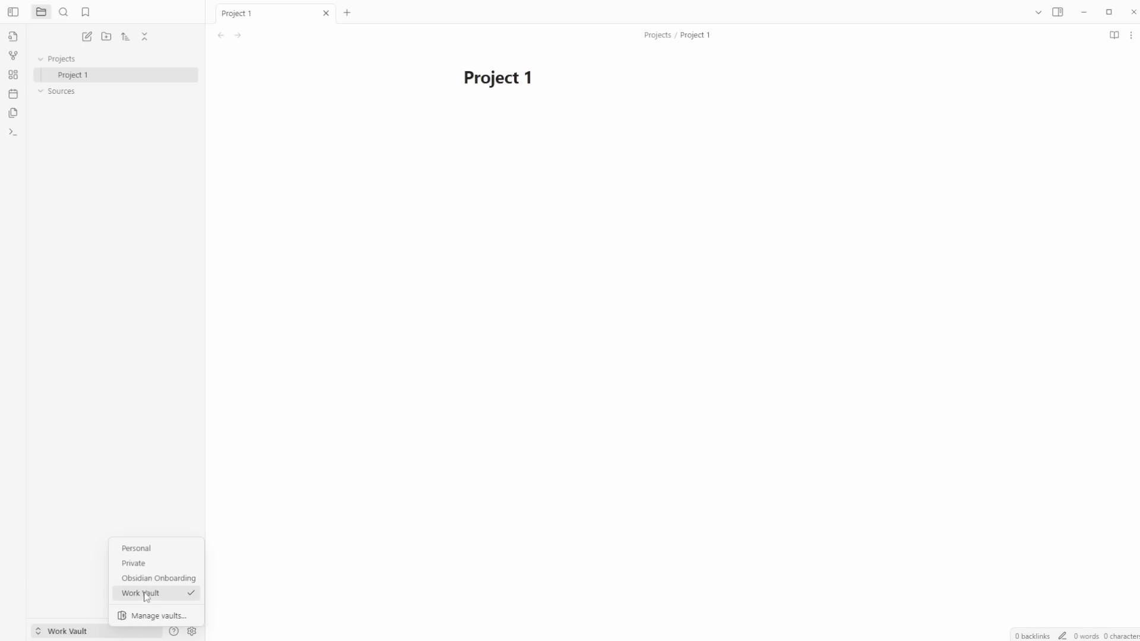
click(153, 552)
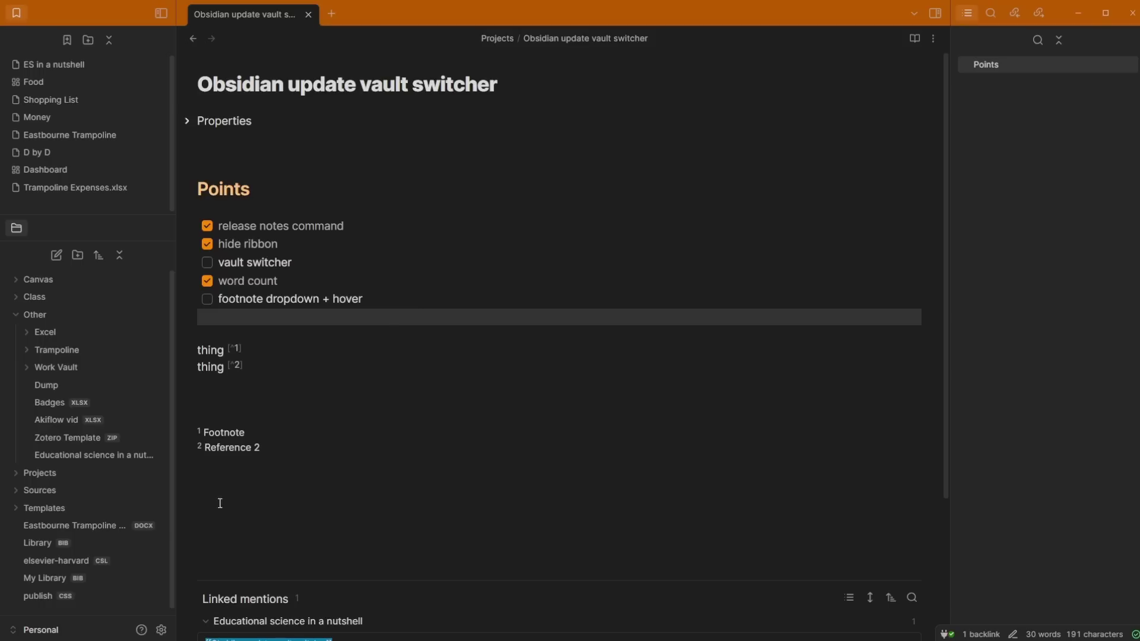
click(319, 288)
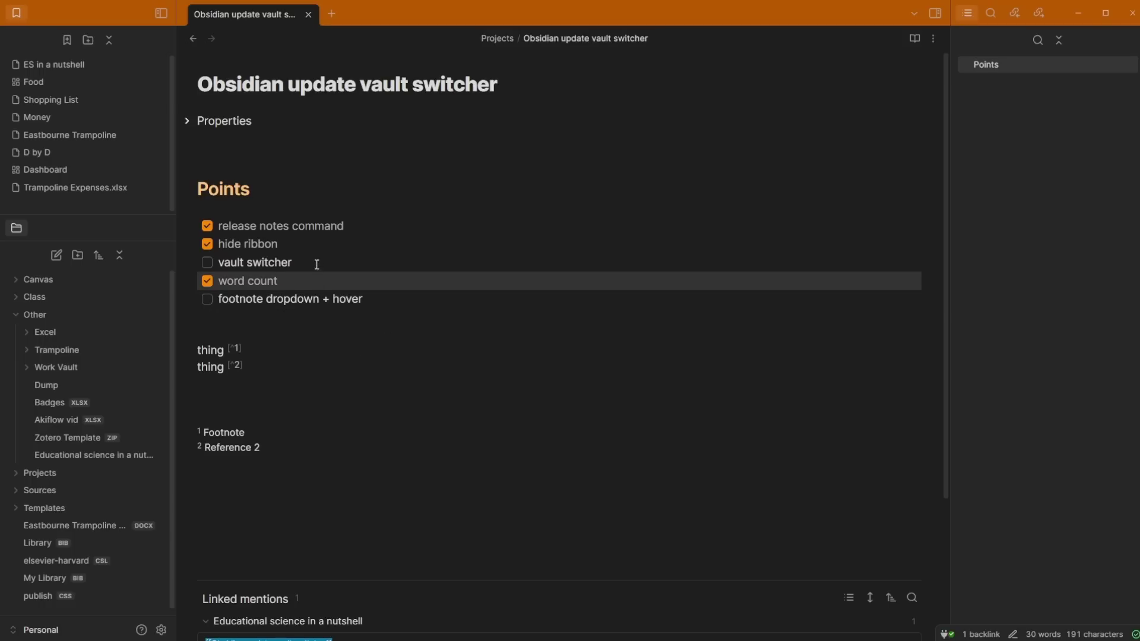
click(317, 264)
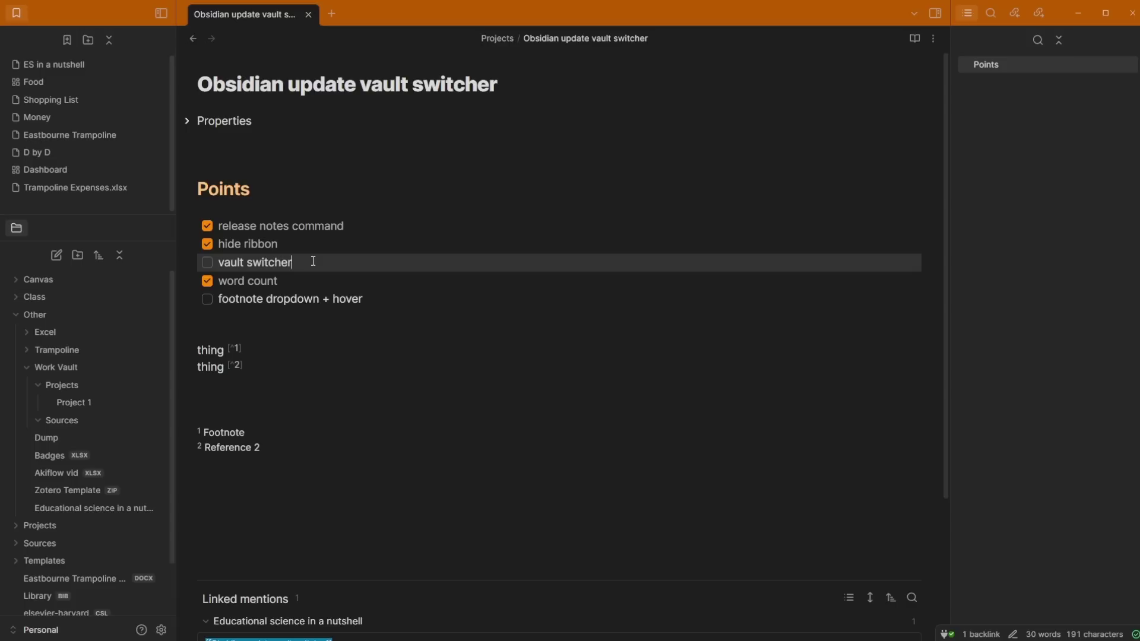
click(157, 626)
scroll(328, 241, down, 1)
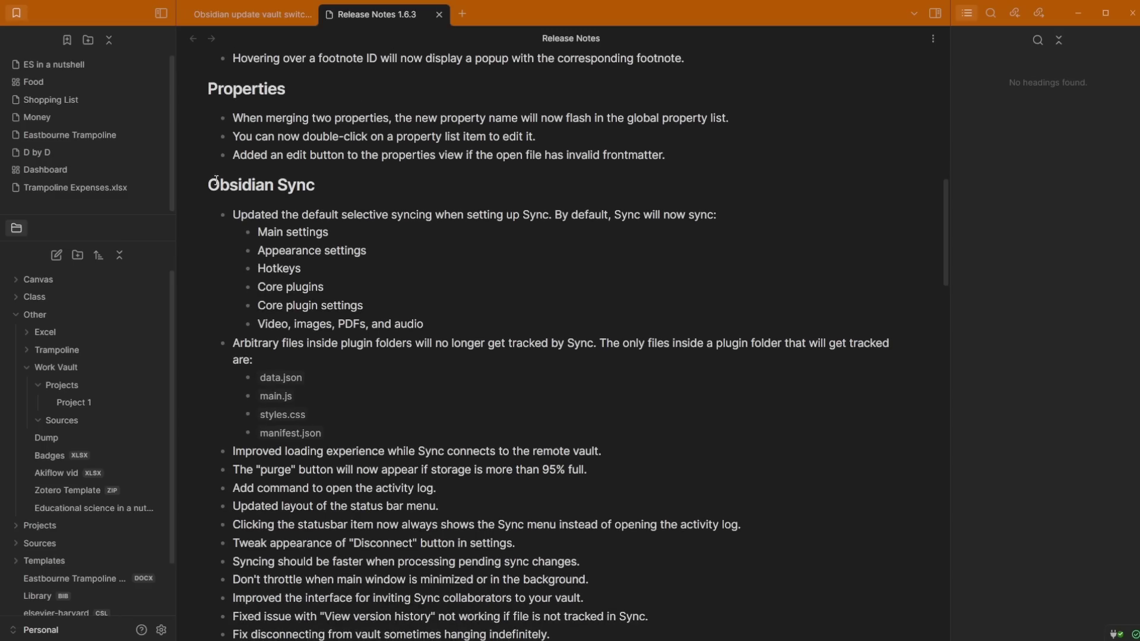
drag(209, 185, 315, 184)
click(357, 229)
scroll(379, 229, down, 3)
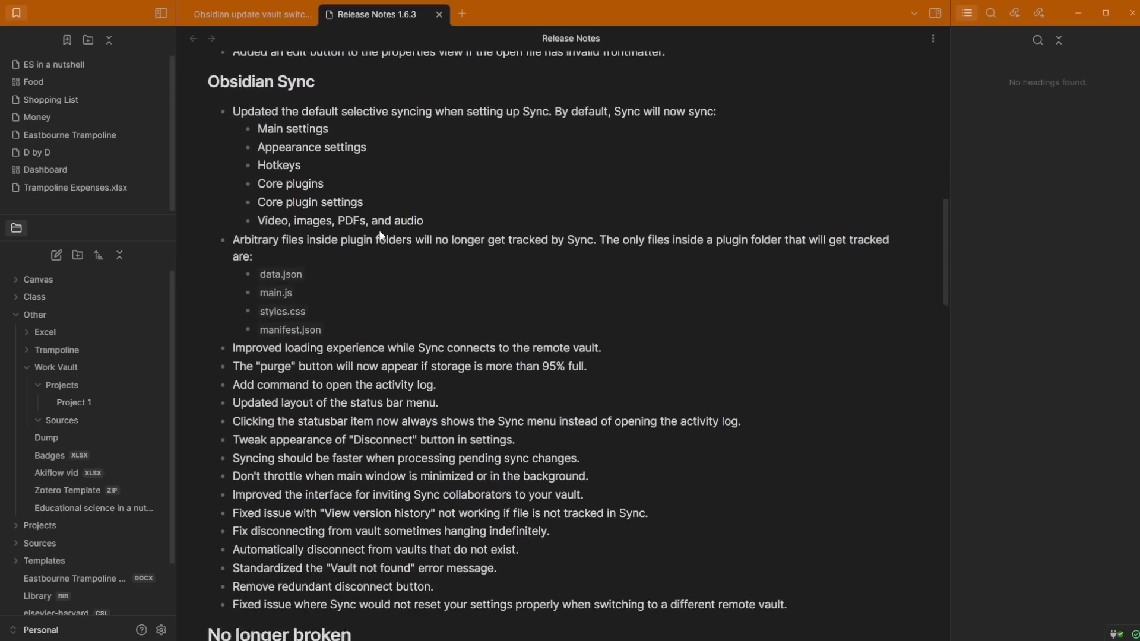
scroll(397, 245, down, 1)
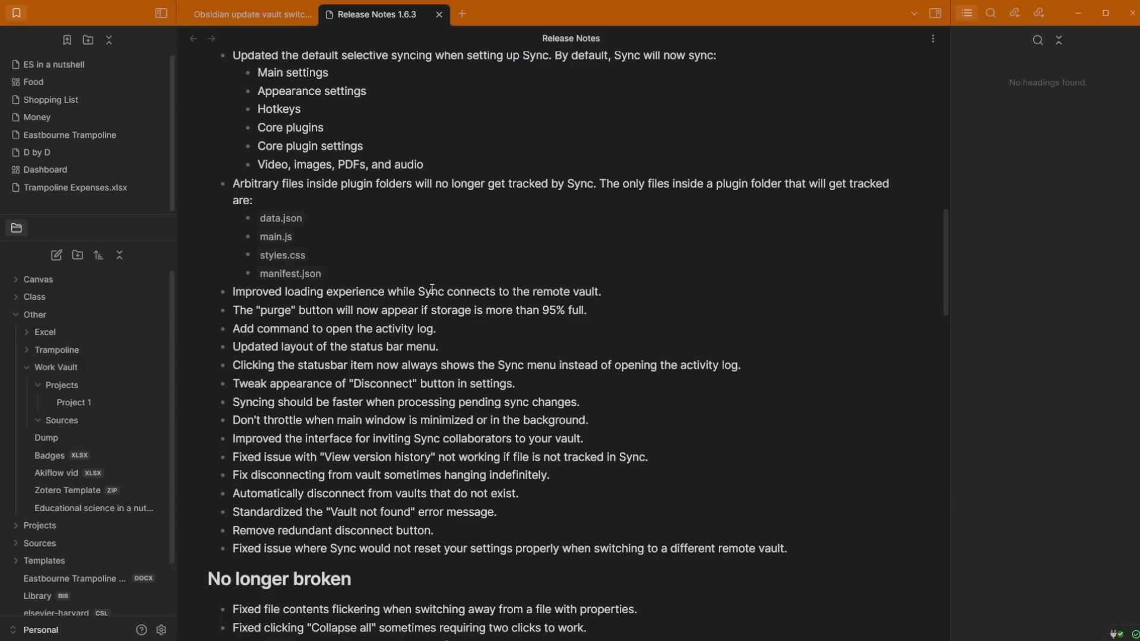
middle_click(378, 15)
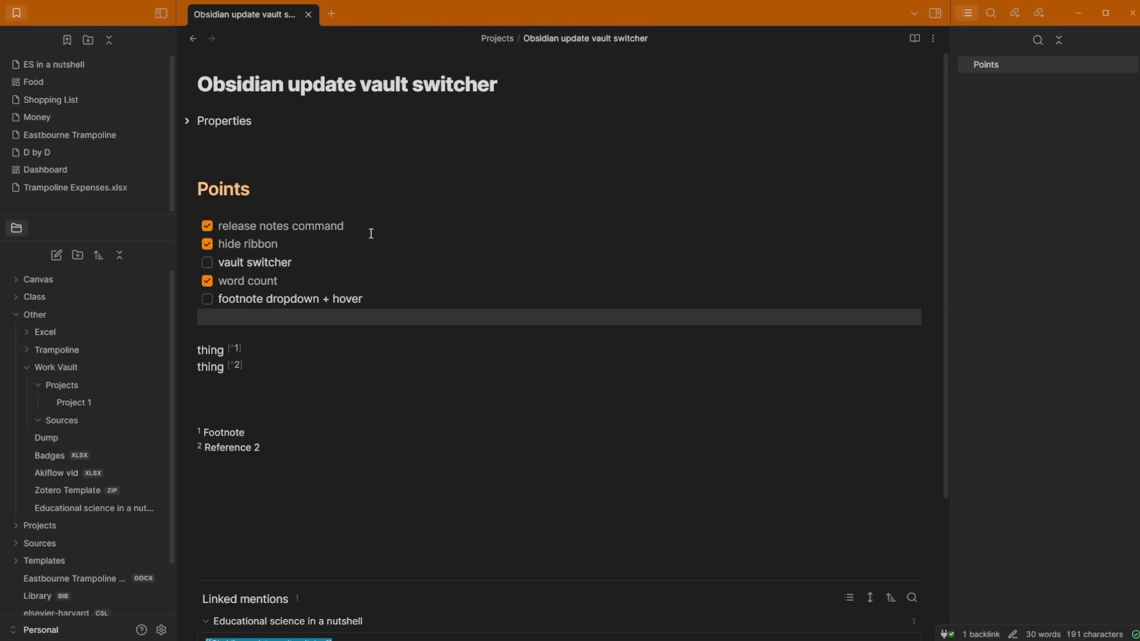
Tick the vault switcher checklist item with Ctrl+L.
click(315, 263)
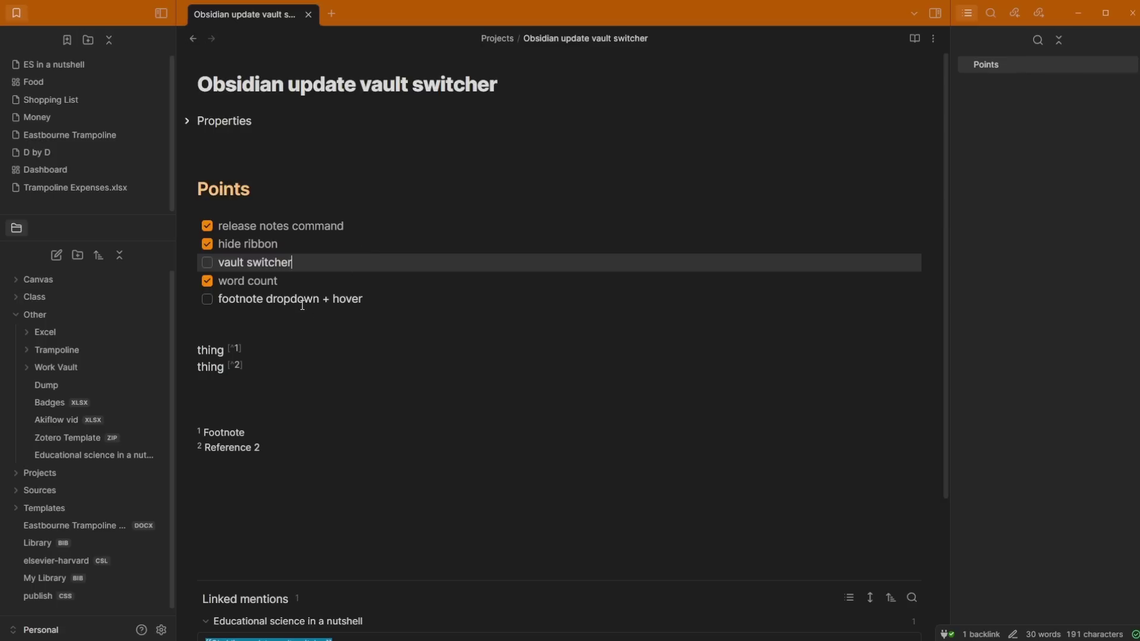
key(ctrl+l)
click(336, 303)
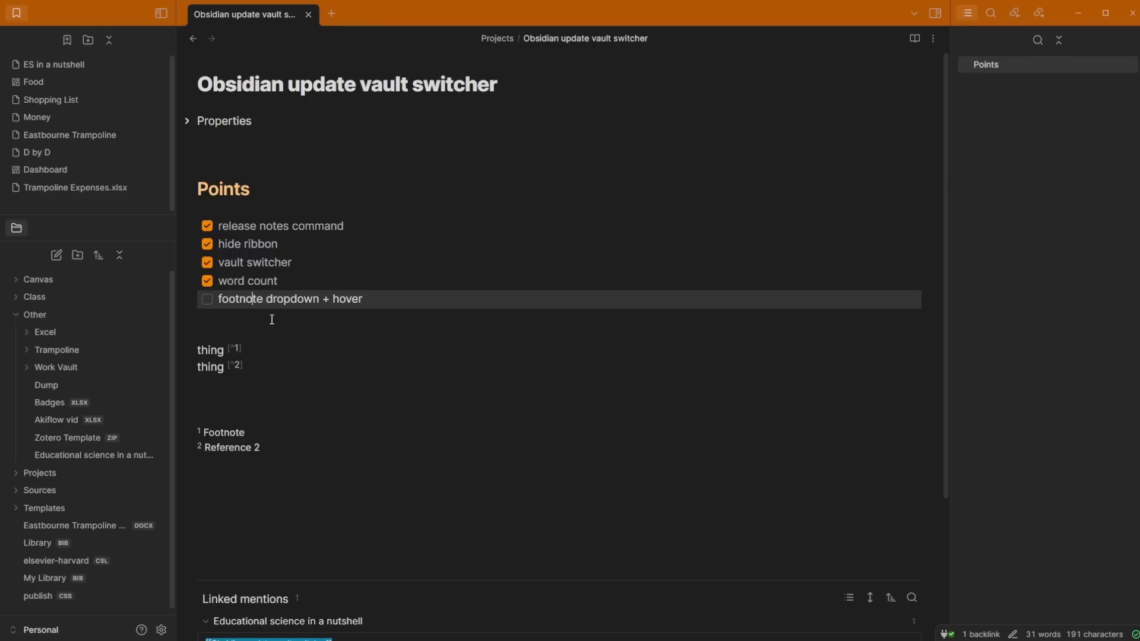
Move down to the footnote lines and select the second word 'thing' to replace it.
click(272, 320)
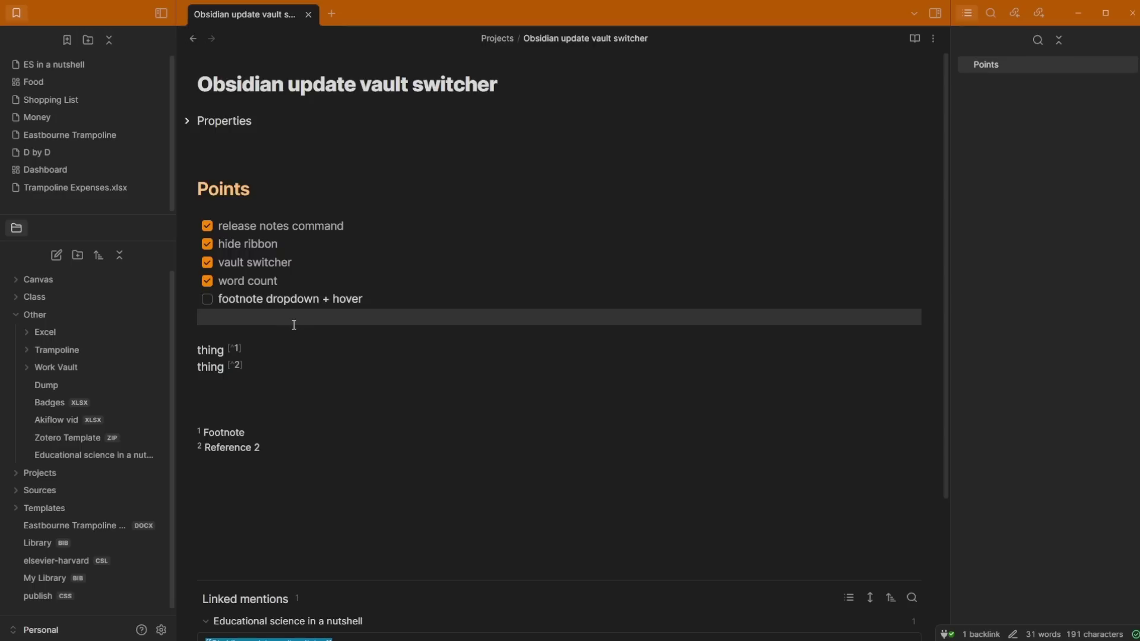
click(298, 350)
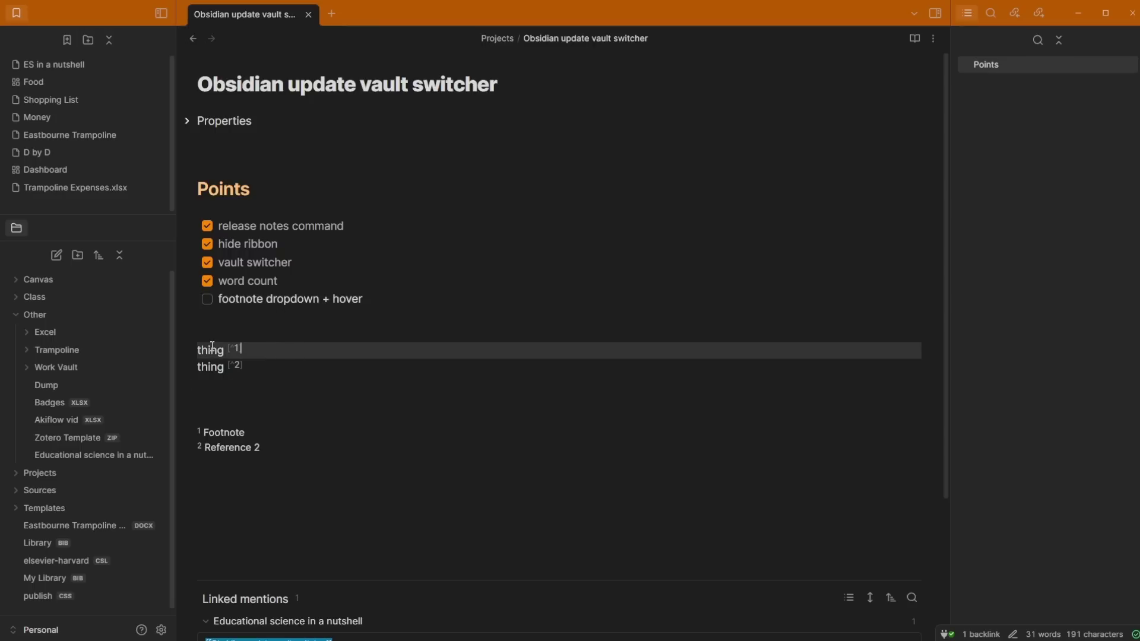
click(211, 368)
double_click(223, 368)
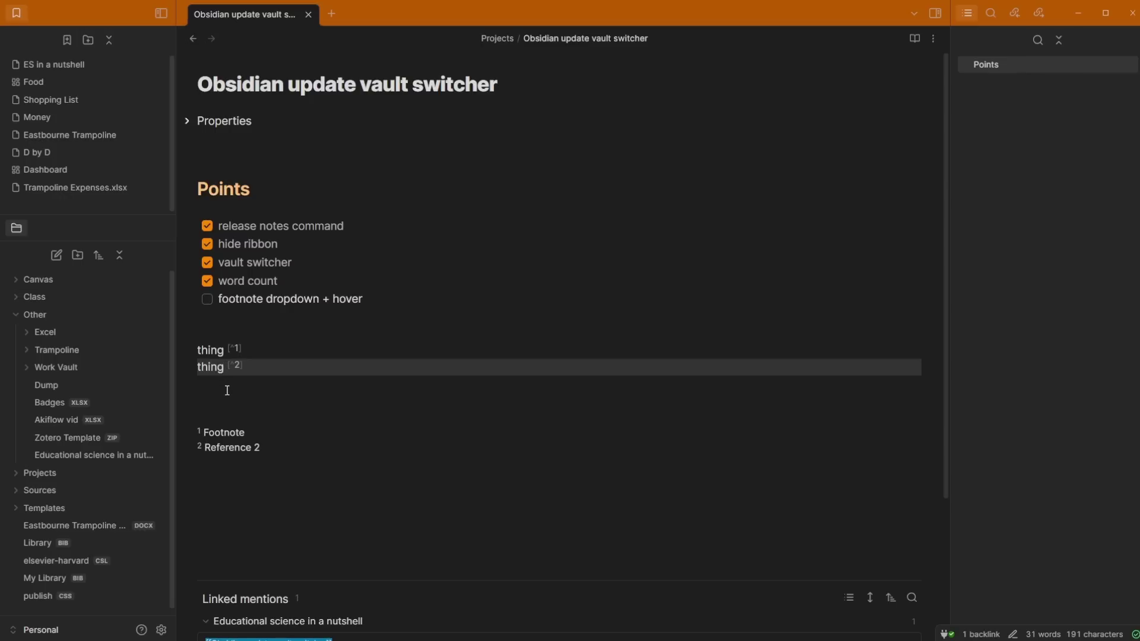
text(writing things in the file)
key(Return)
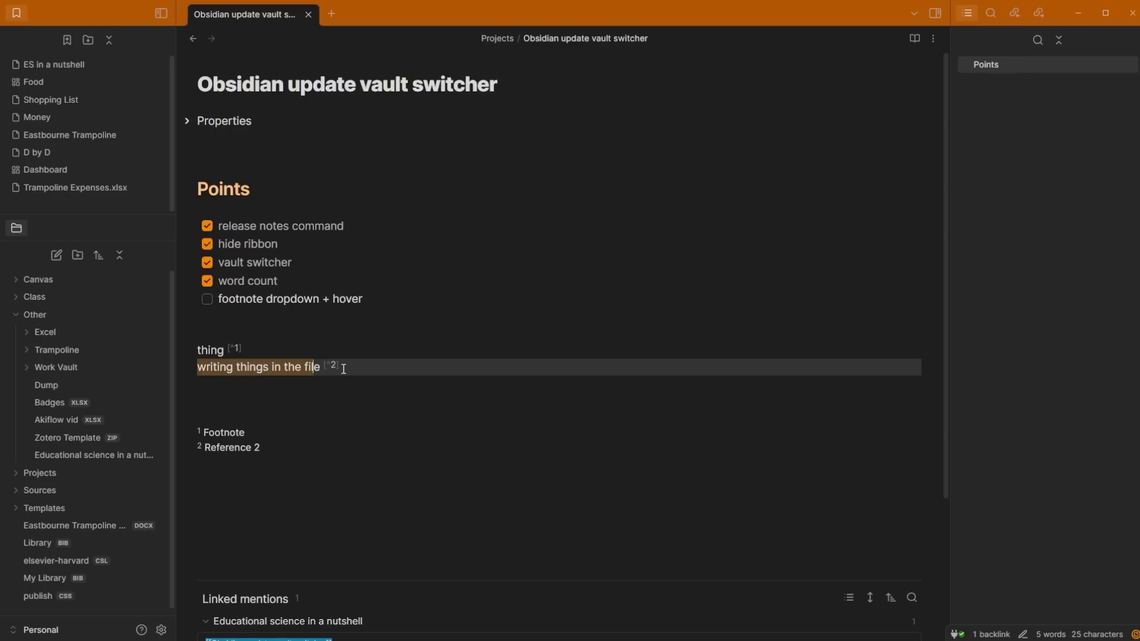
click(342, 366)
scroll(364, 381, up, 5)
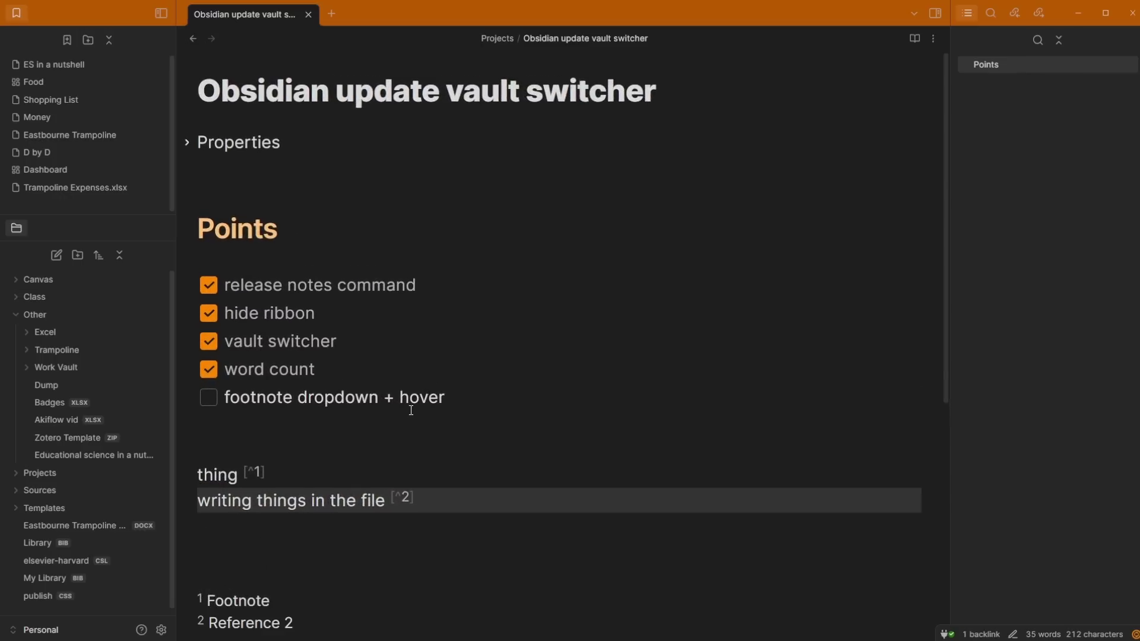
scroll(405, 260, down, 5)
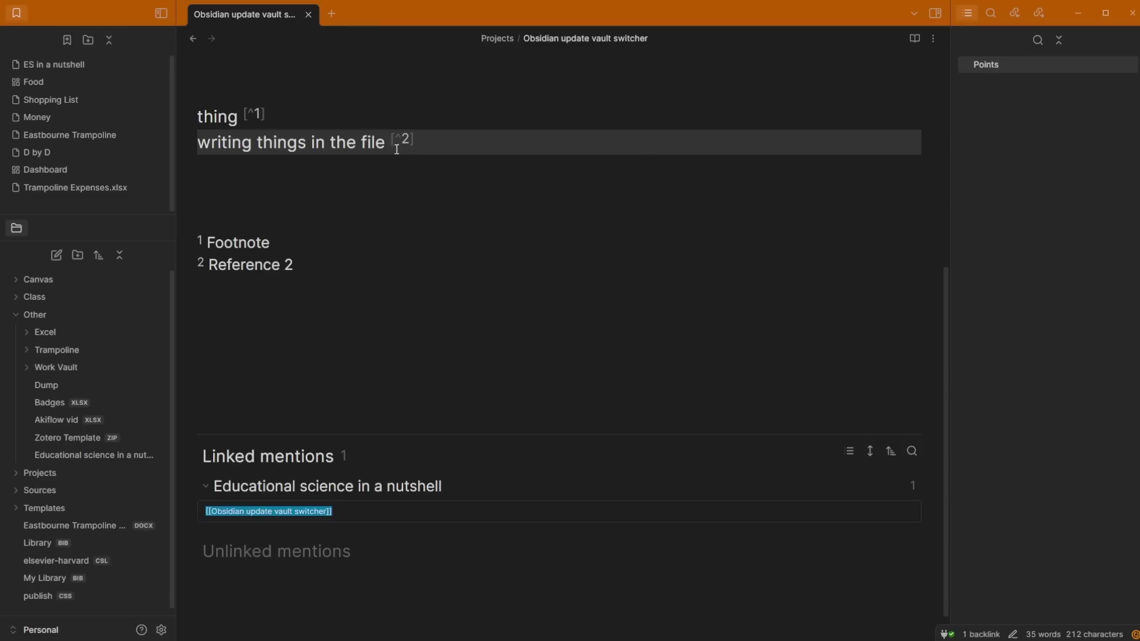
mouse_move(395, 146)
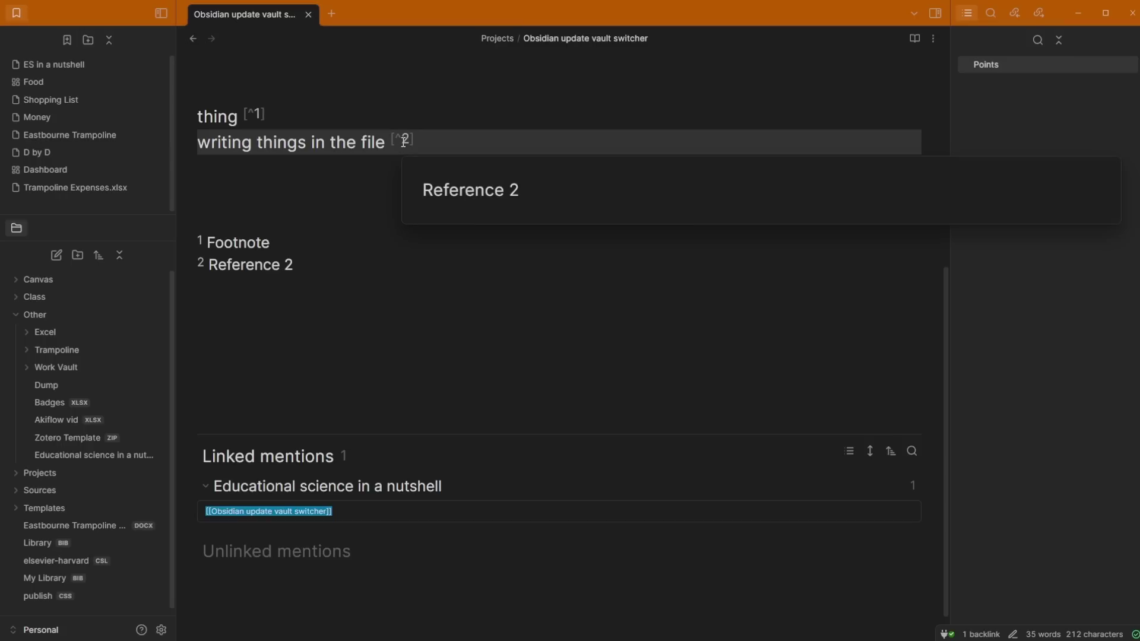
Replace footnote 2's text with a link to the 'Obsidian update vault switcher' note.
click(300, 267)
key(ctrl+shift+Left)
key(ctrl+shift+Left)
text([[)
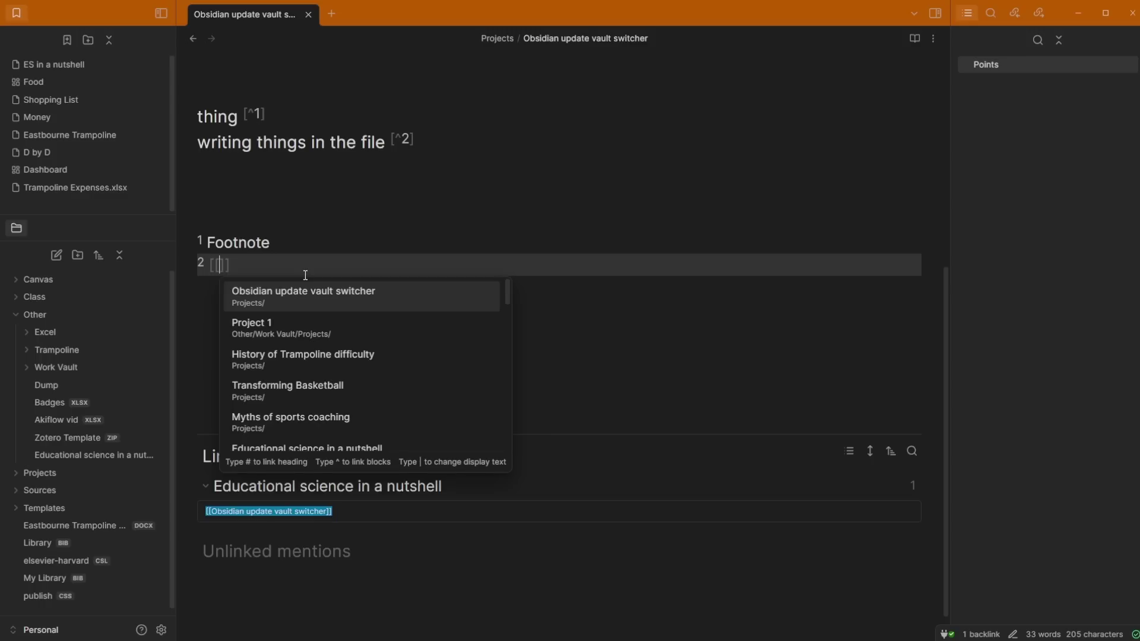
key(Return)
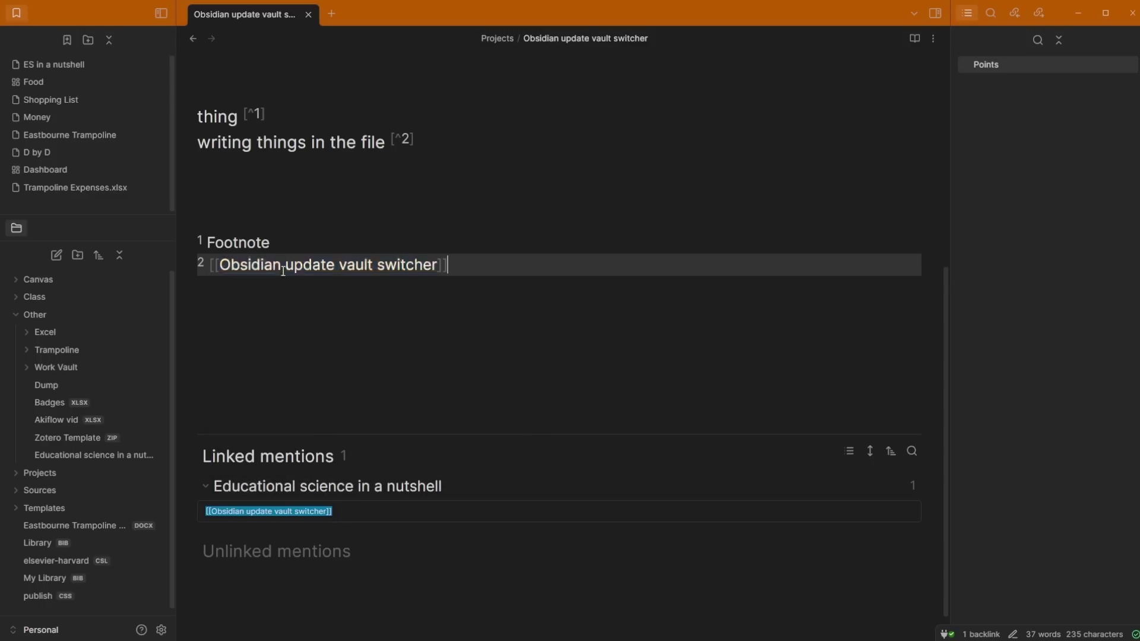
click(227, 201)
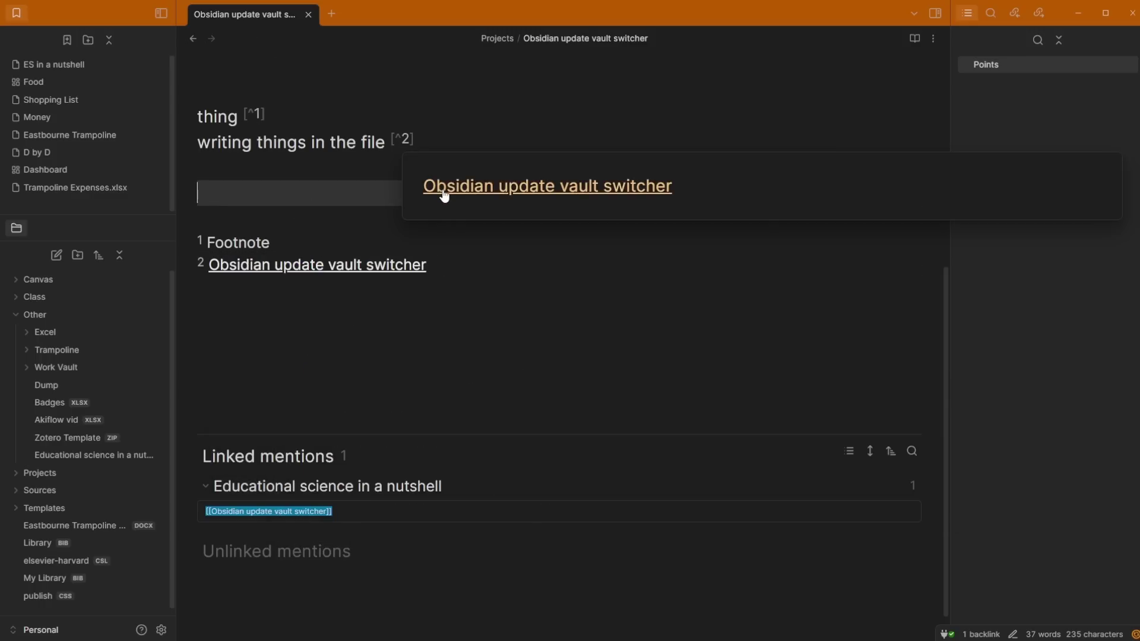
Preview the linked footnote 2, then delete the 1 from the [^1] marker after 'thing'.
mouse_move(473, 196)
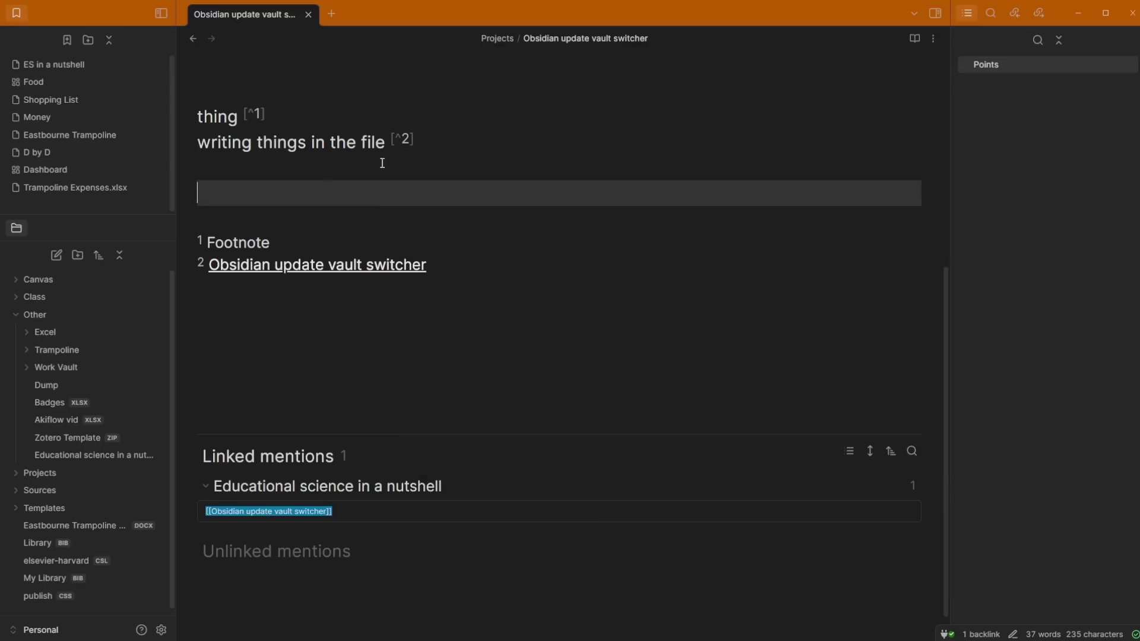
click(444, 137)
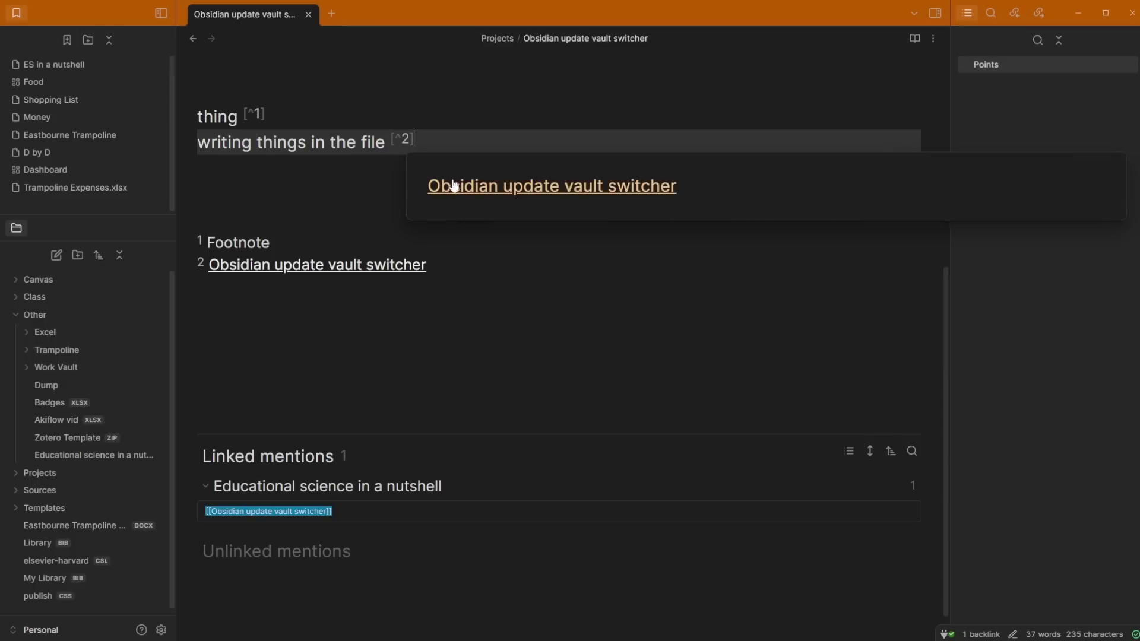
mouse_move(457, 190)
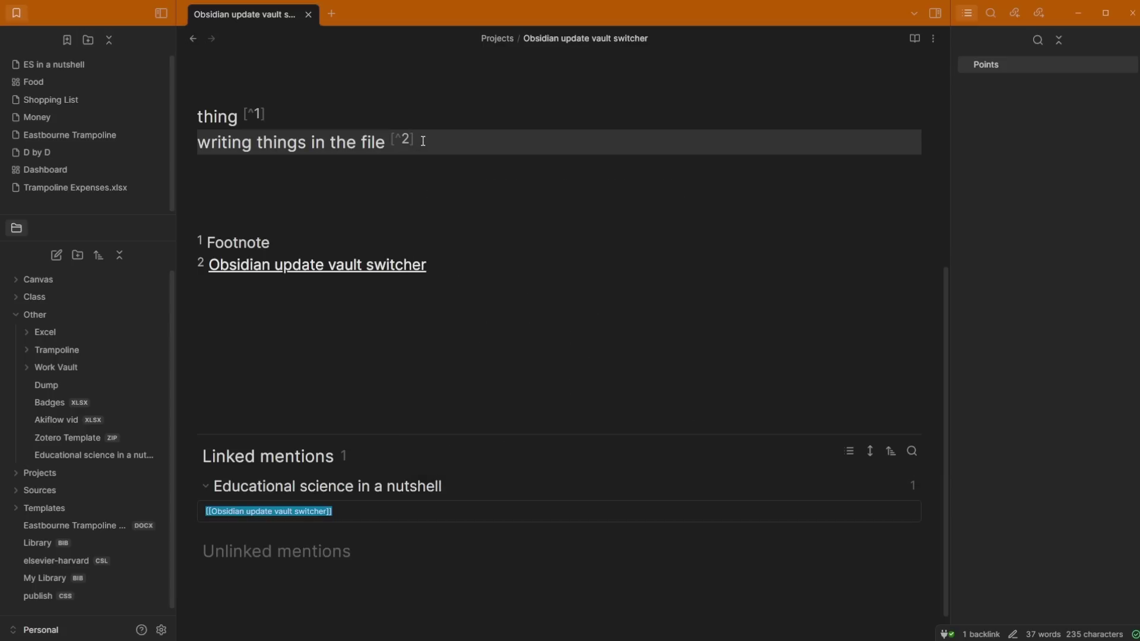
click(261, 116)
key(BackSpace)
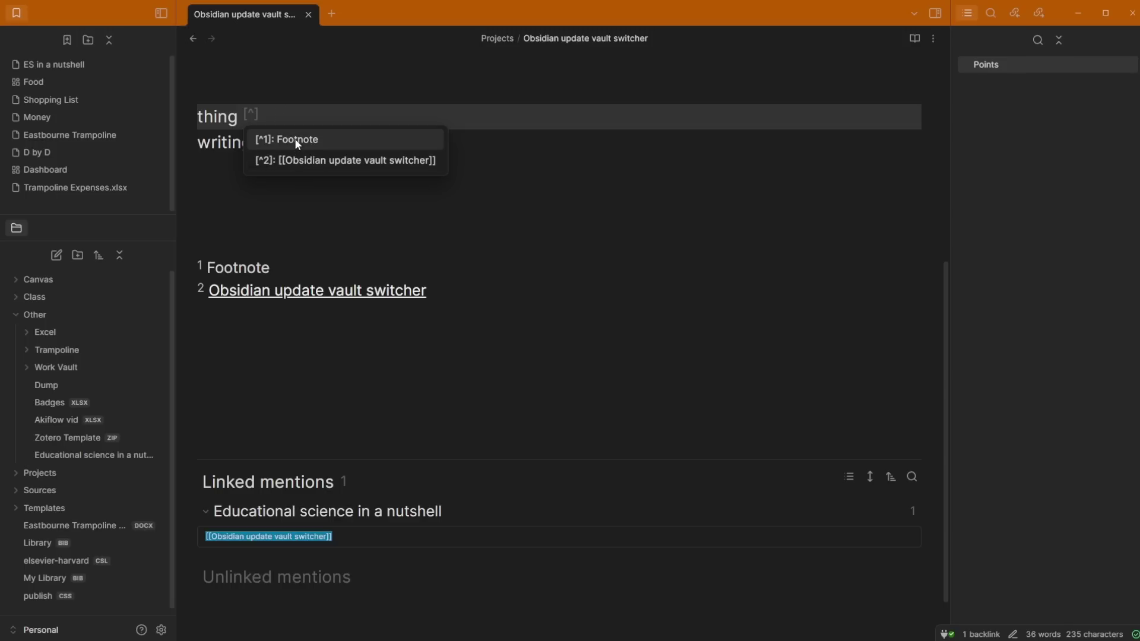
Change the marker after 'thing' to [^3], after trying the [^2] and [^1] suggestions.
click(307, 157)
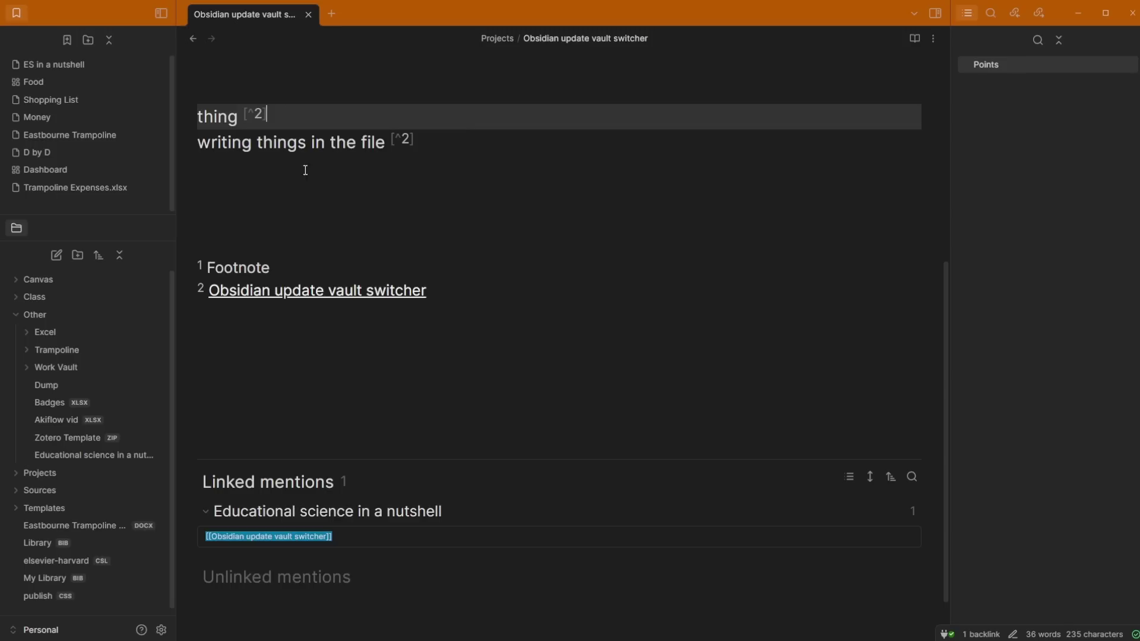
key(BackSpace)
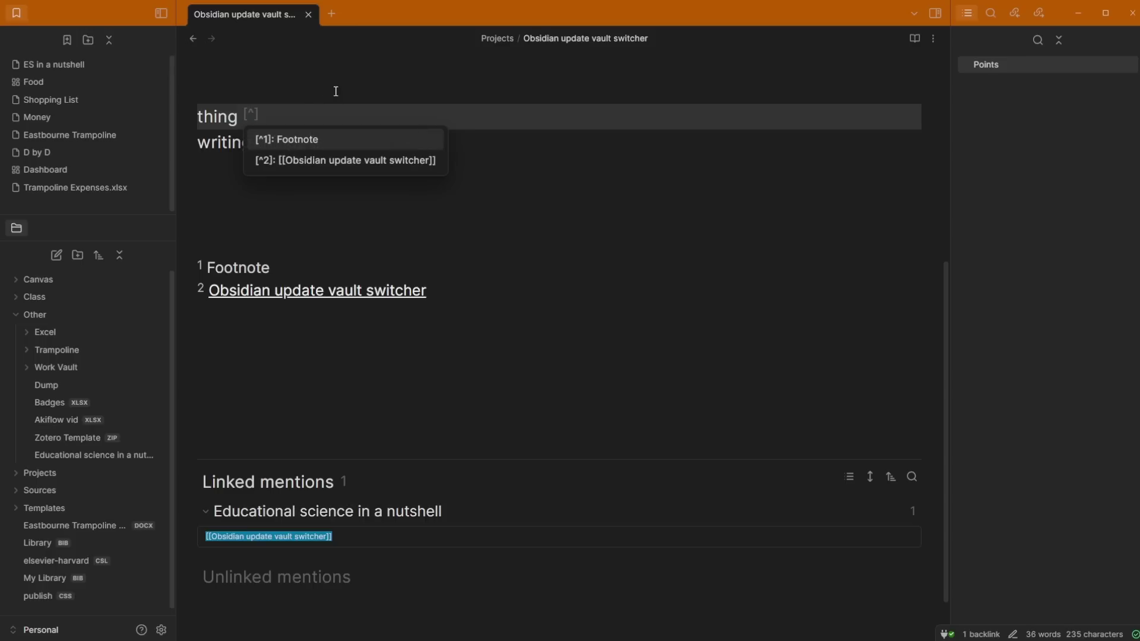
click(313, 140)
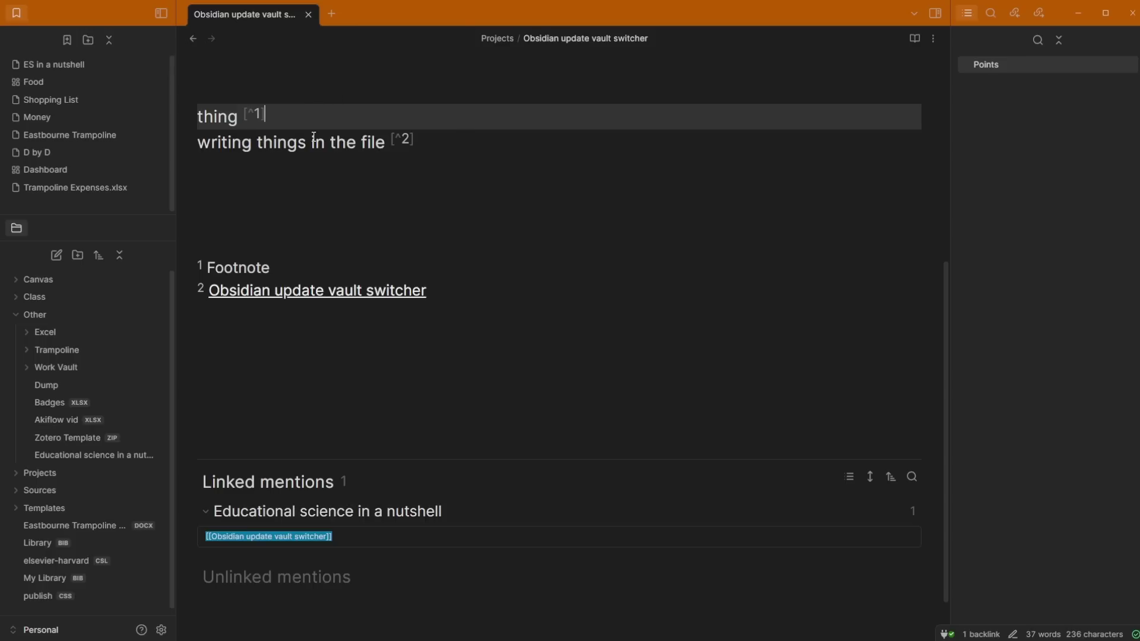
key(BackSpace)
text(3)
click(281, 178)
Start a new footnote definition [^3] on the line below footnote 2.
click(228, 318)
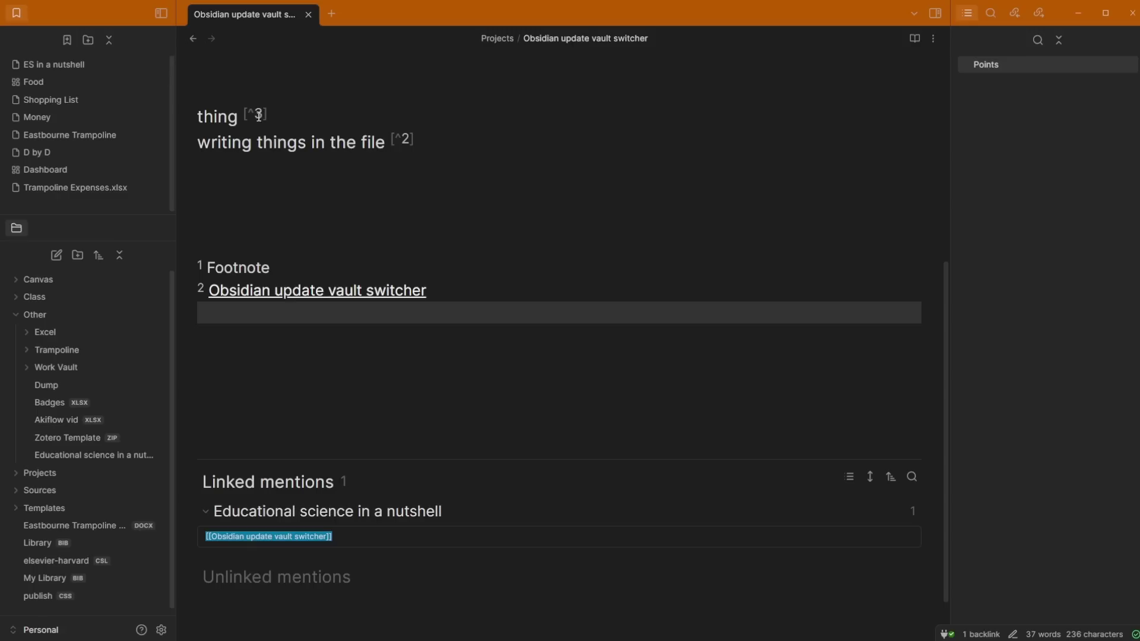
mouse_move(258, 114)
text([^)
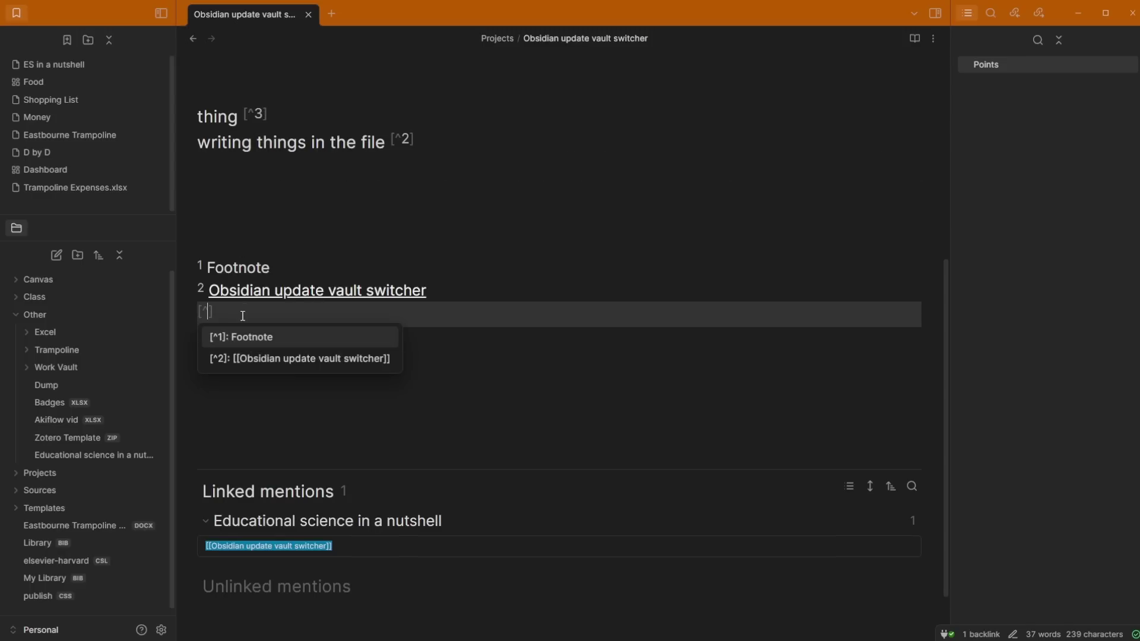
text(3)
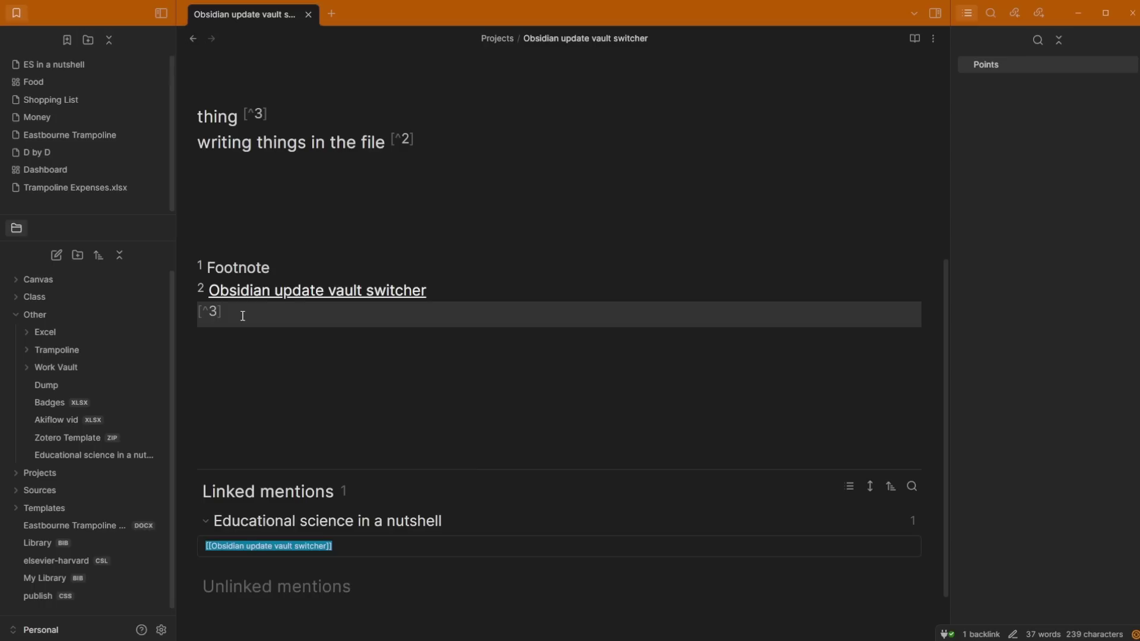
text(])
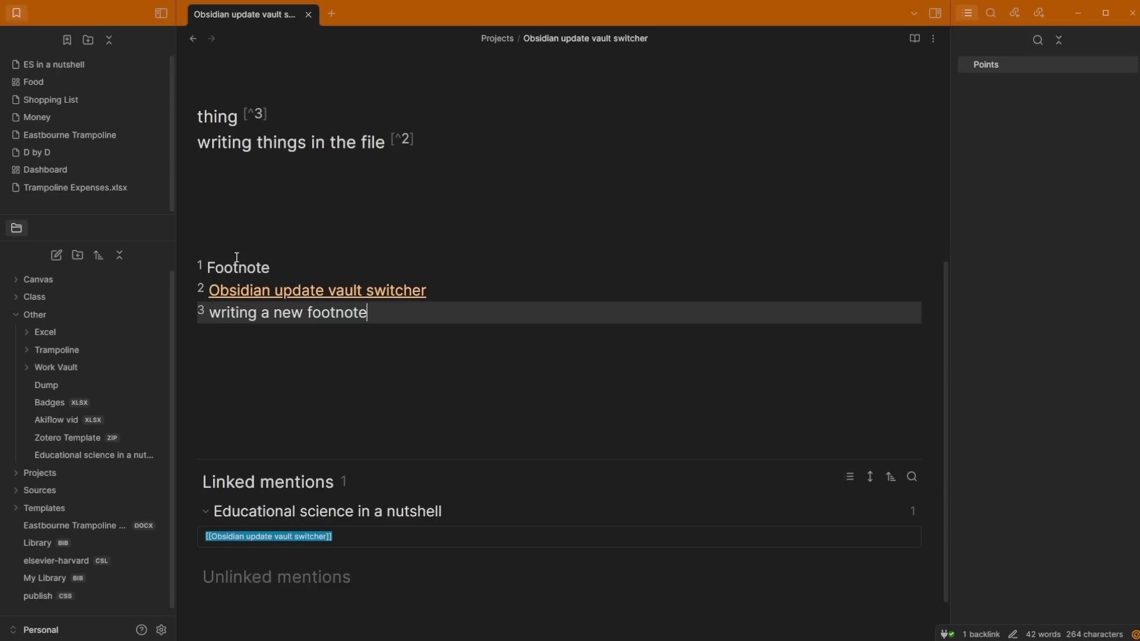
Switch the note to Source mode from More options to reveal the raw footnote markup.
click(243, 193)
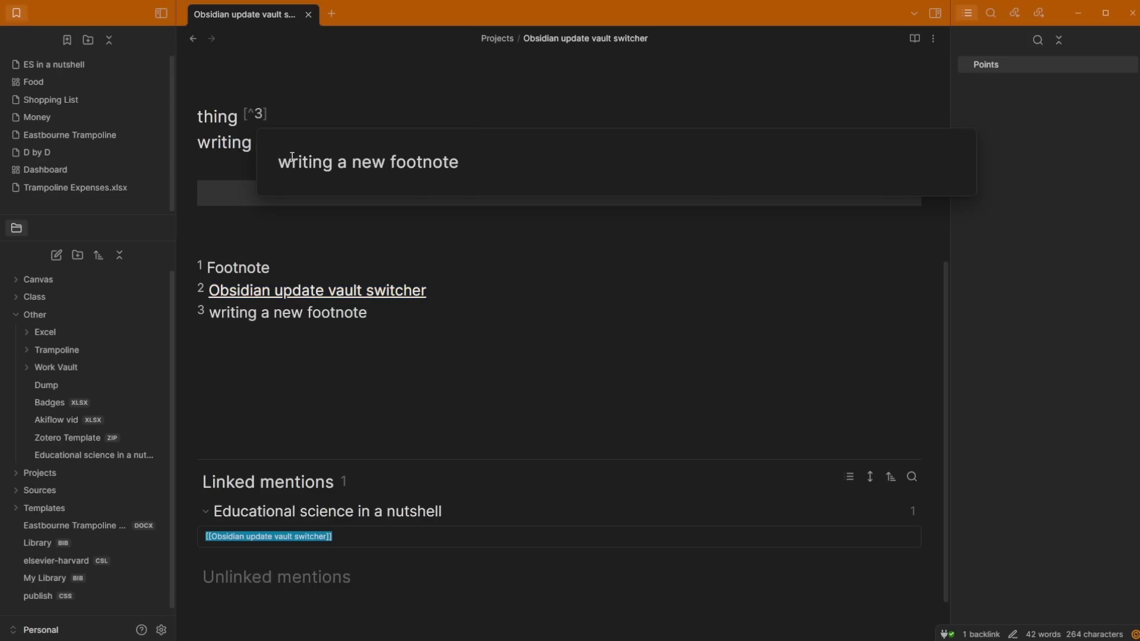
click(220, 315)
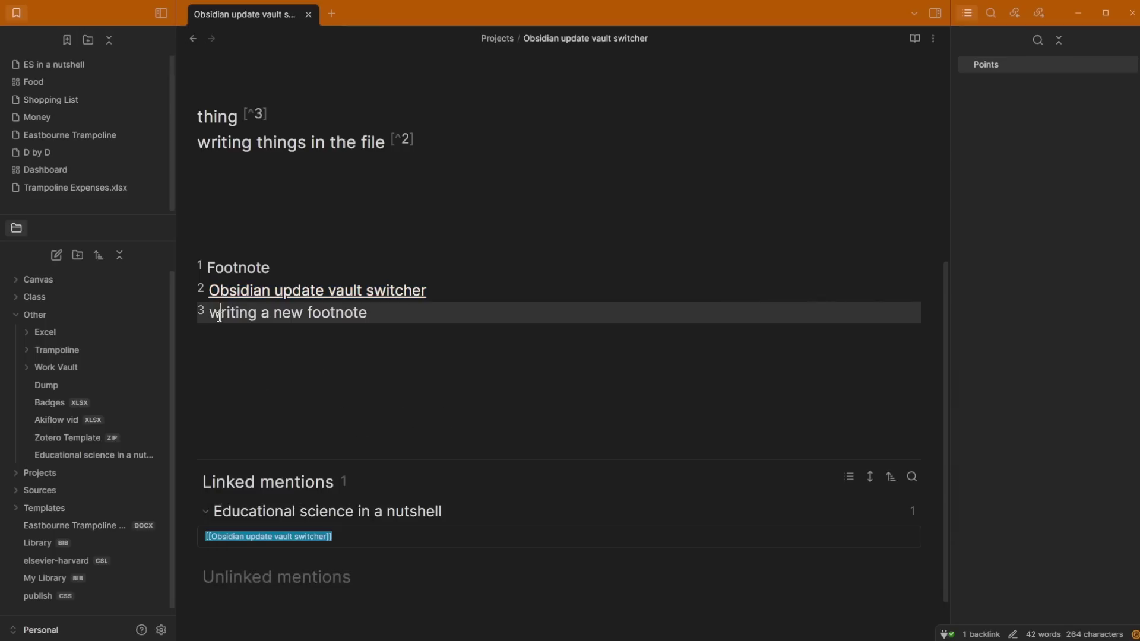
click(934, 38)
click(878, 92)
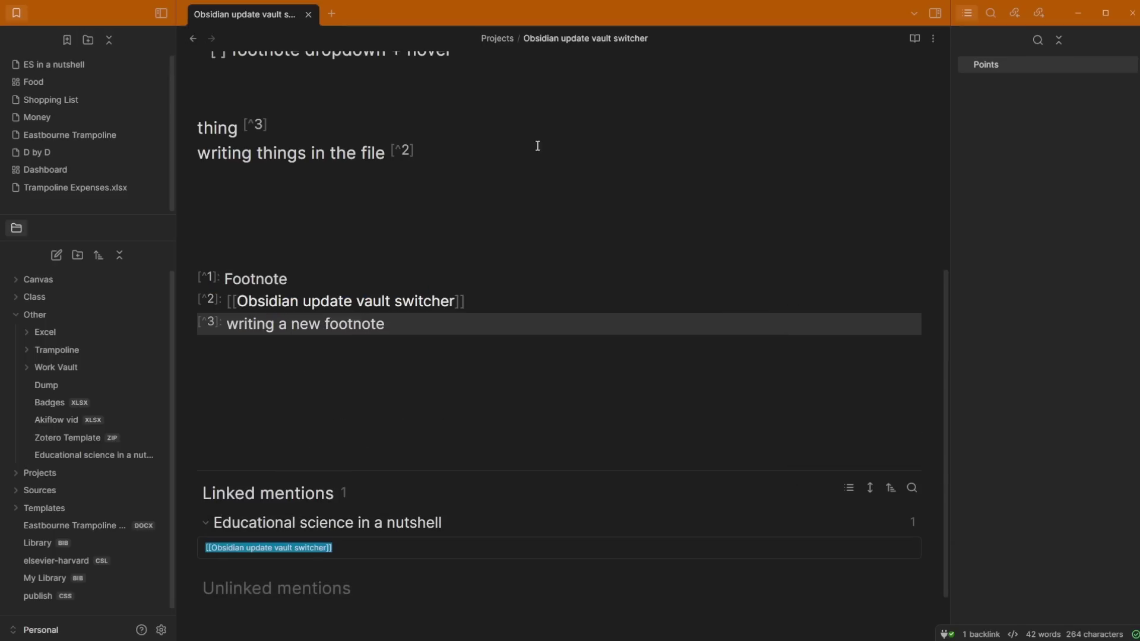
Step through the raw markup: the blank line, footnote 1's text, and the 'thing' line.
click(241, 262)
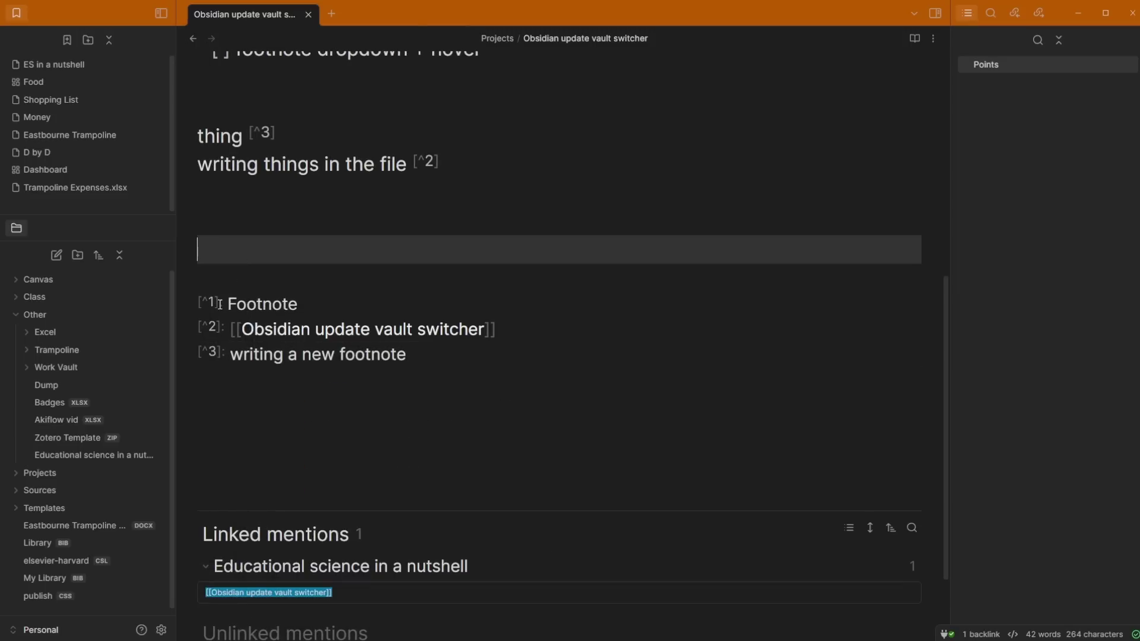
click(228, 303)
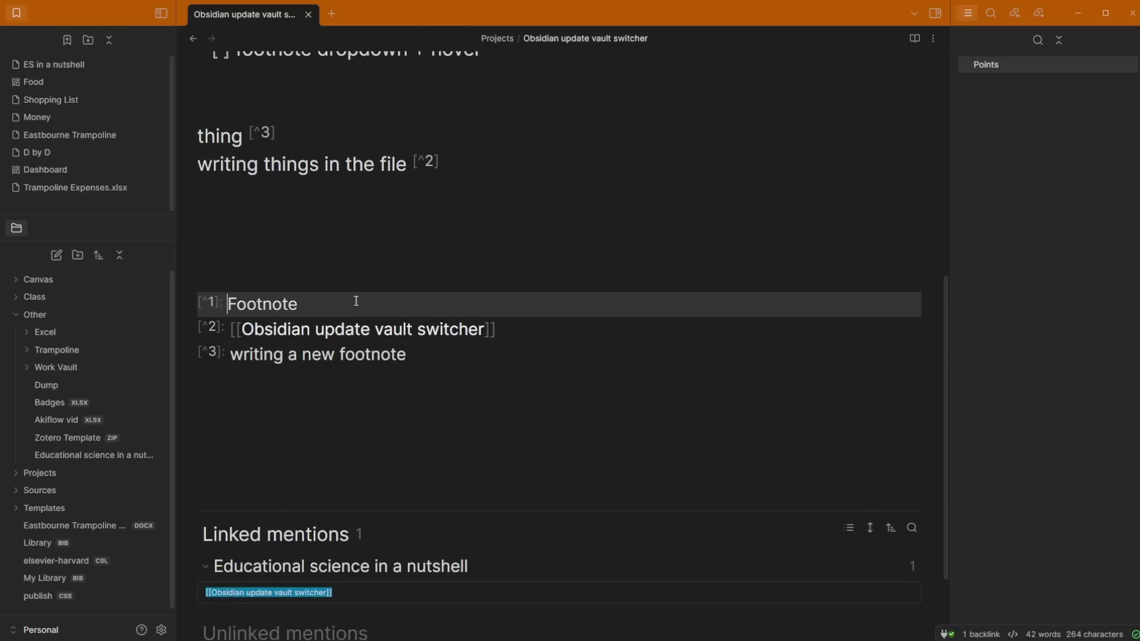
click(308, 149)
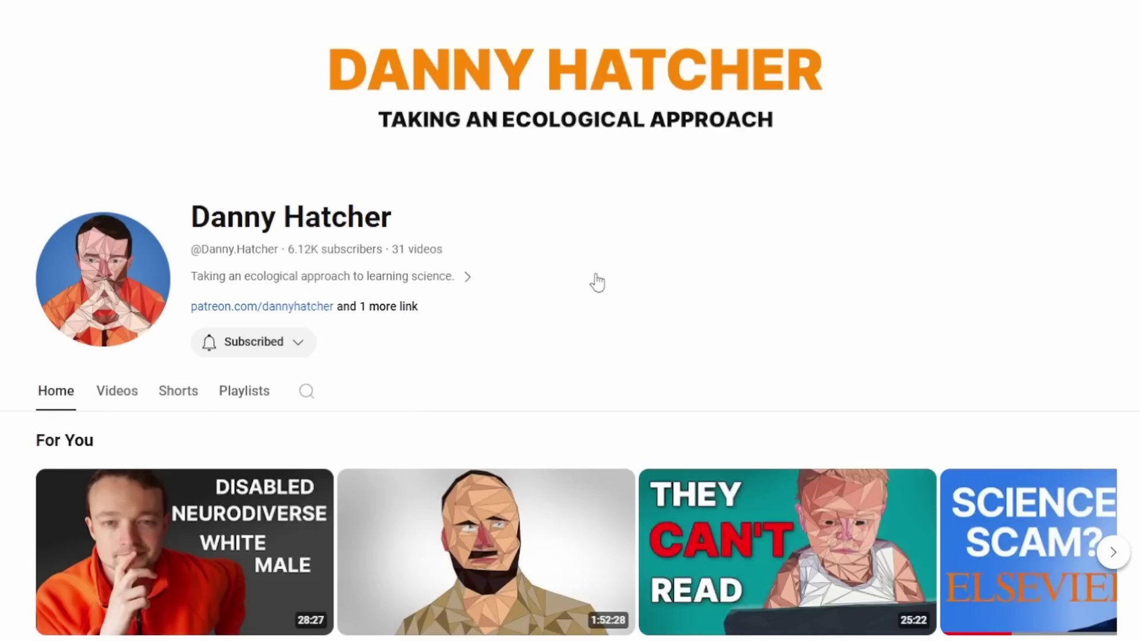
Show the channel's Videos tab and scroll down through the uploads grid.
click(114, 404)
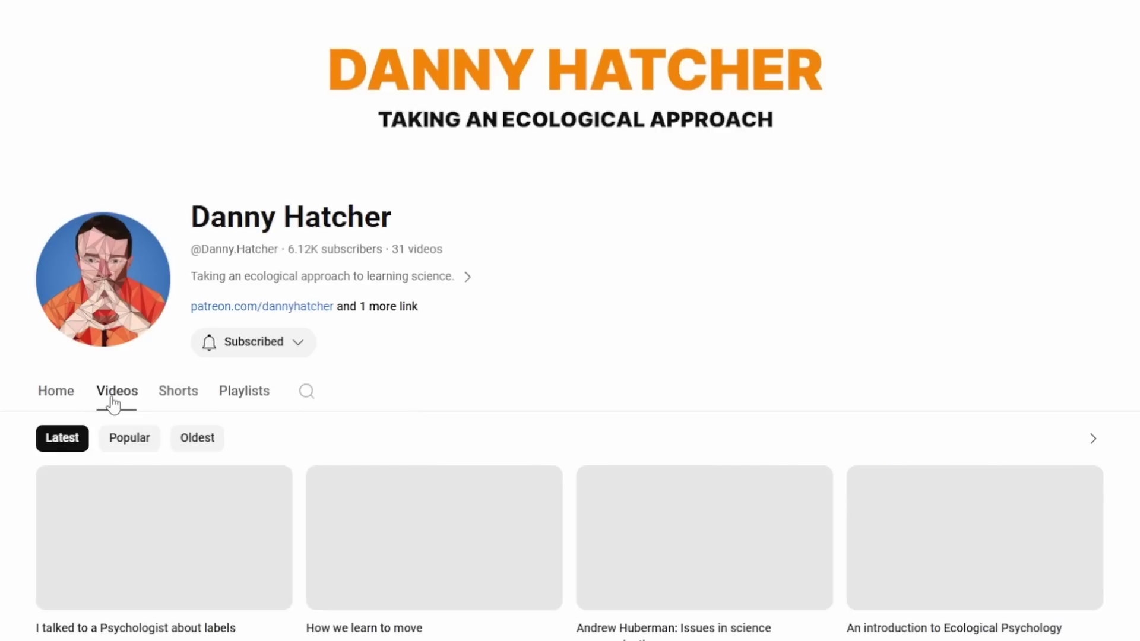
scroll(362, 383, down, 3)
scroll(390, 362, down, 1)
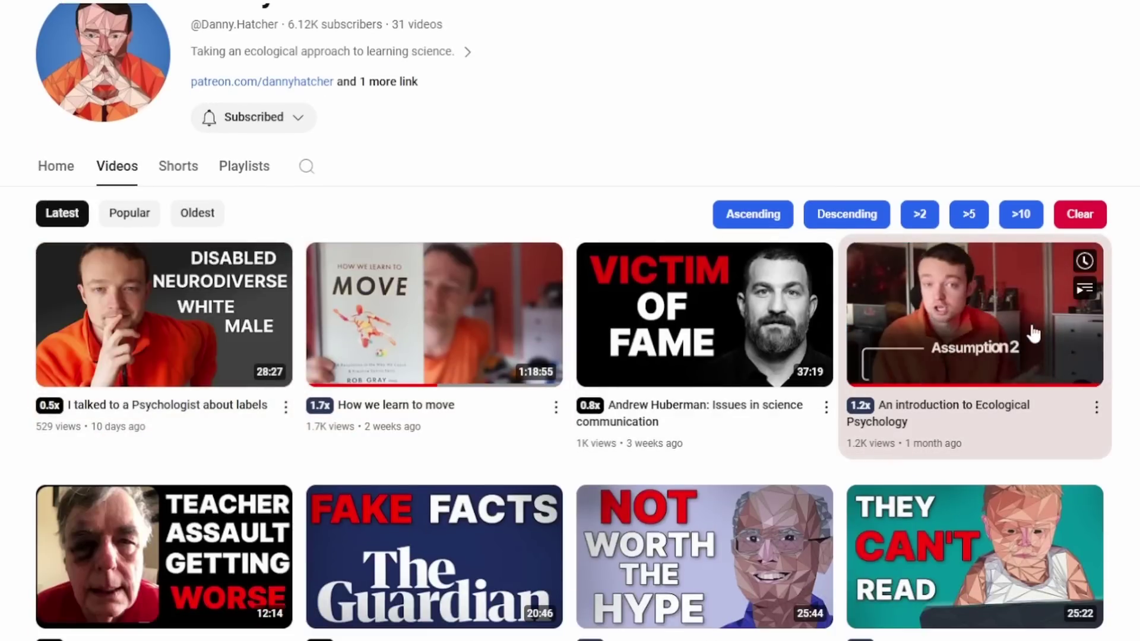
scroll(570, 357, down, 3)
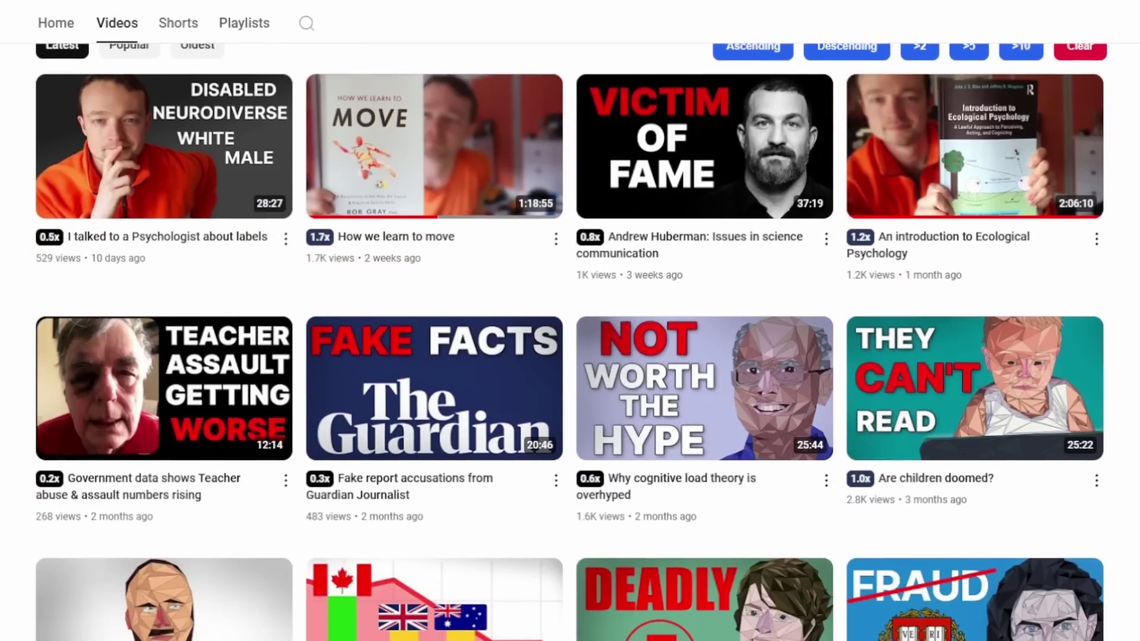
scroll(570, 341, down, 5)
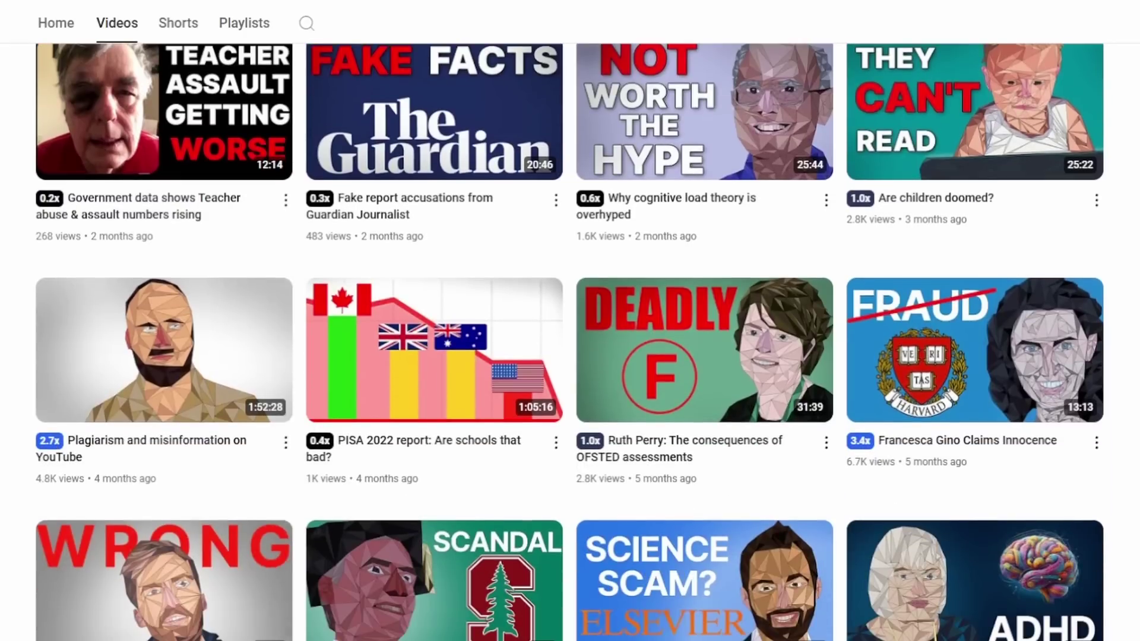